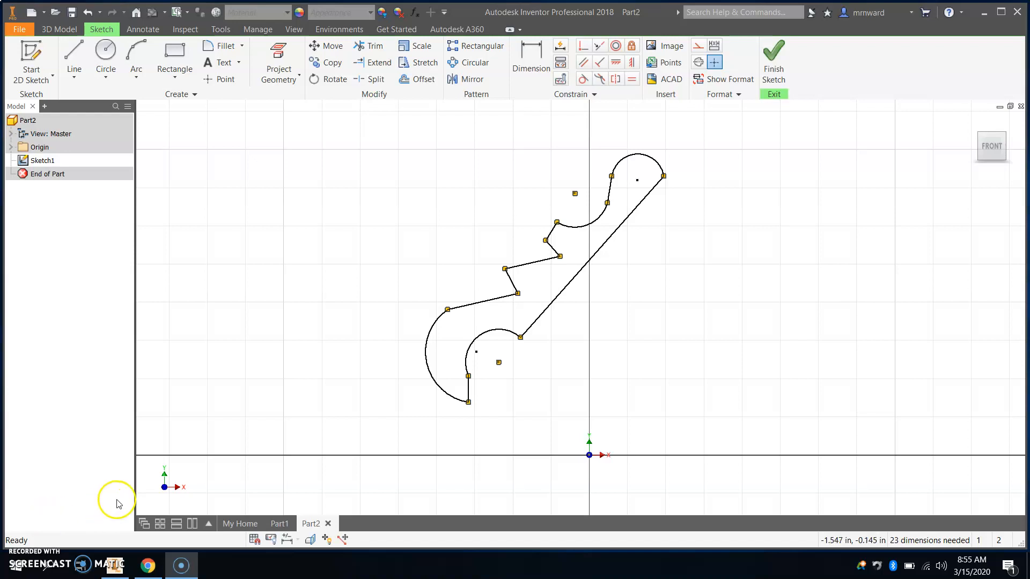
Draw a diagonal line alongside the profile's long straight edge, ending at about X 0.43, Y 0.92 in, and convert it to construction geometry.
left_click(698, 48)
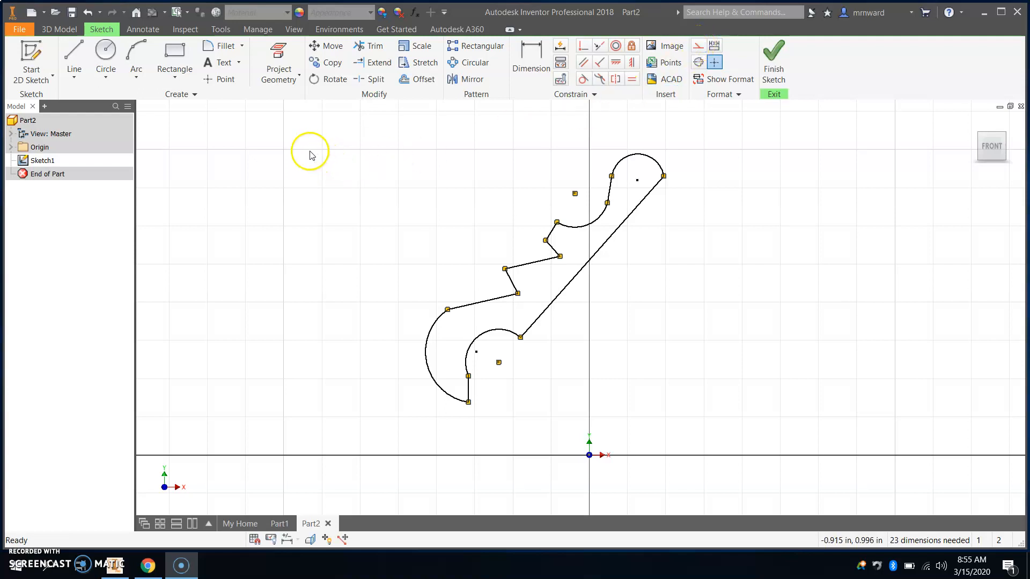
key("l")
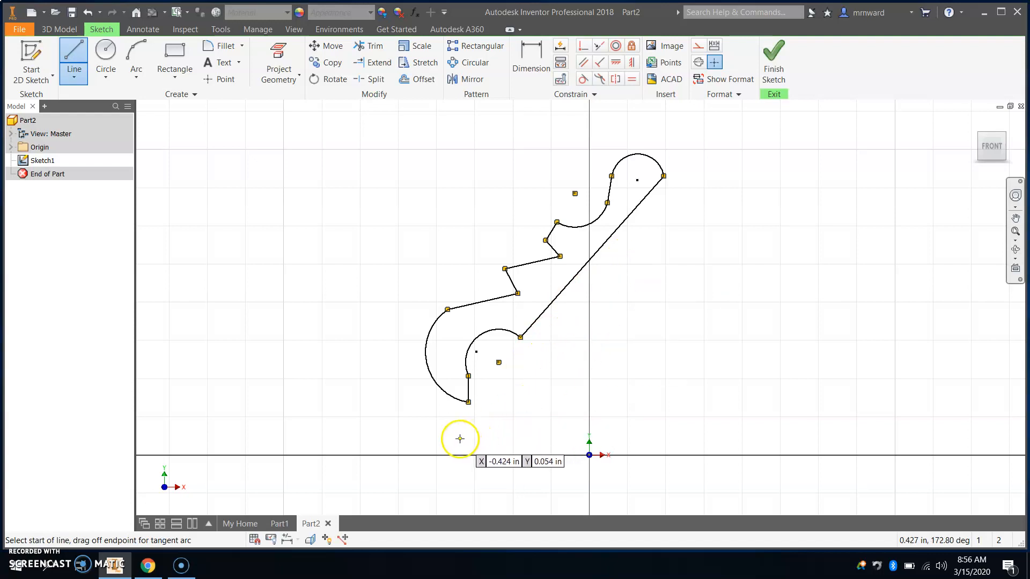
left_click(71, 45)
left_click(488, 449)
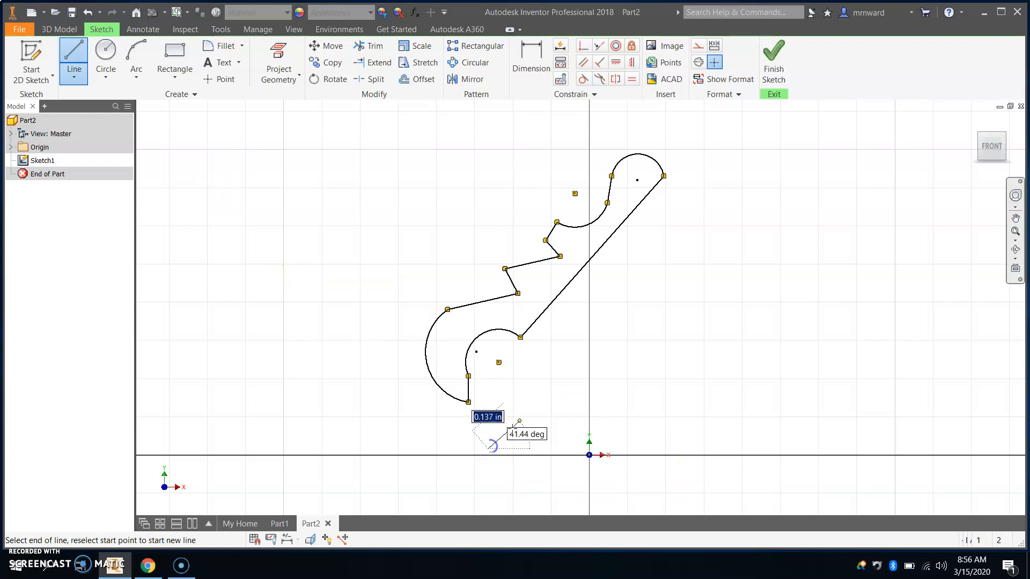
left_click(720, 175)
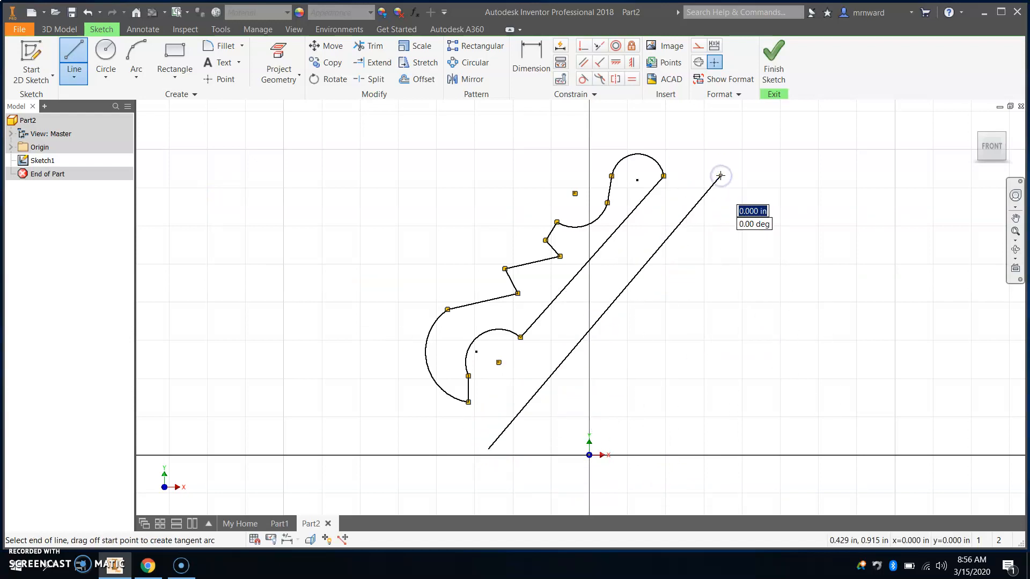
right_click(727, 170)
left_click(762, 169)
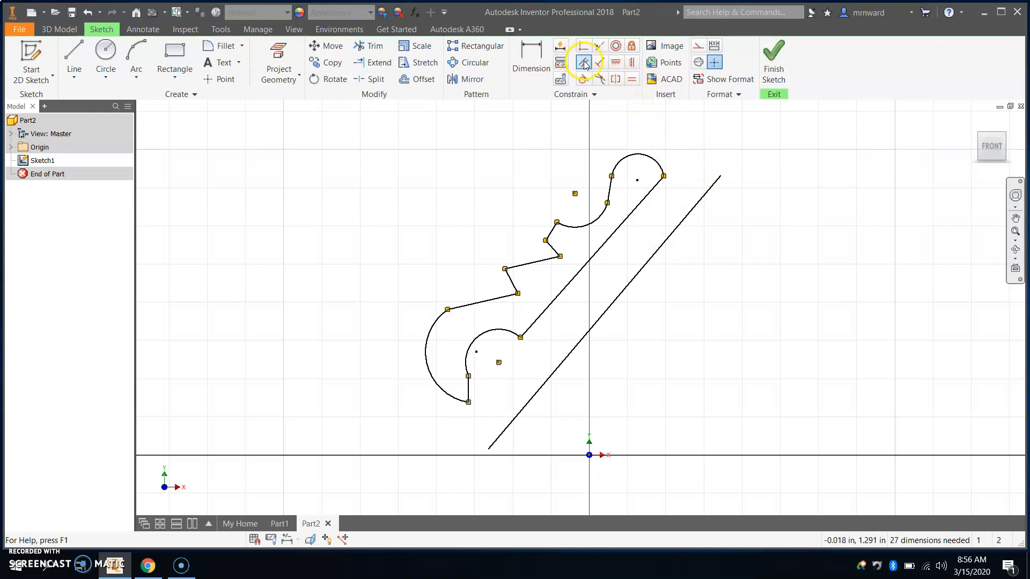
right_click(647, 268)
left_click(692, 248)
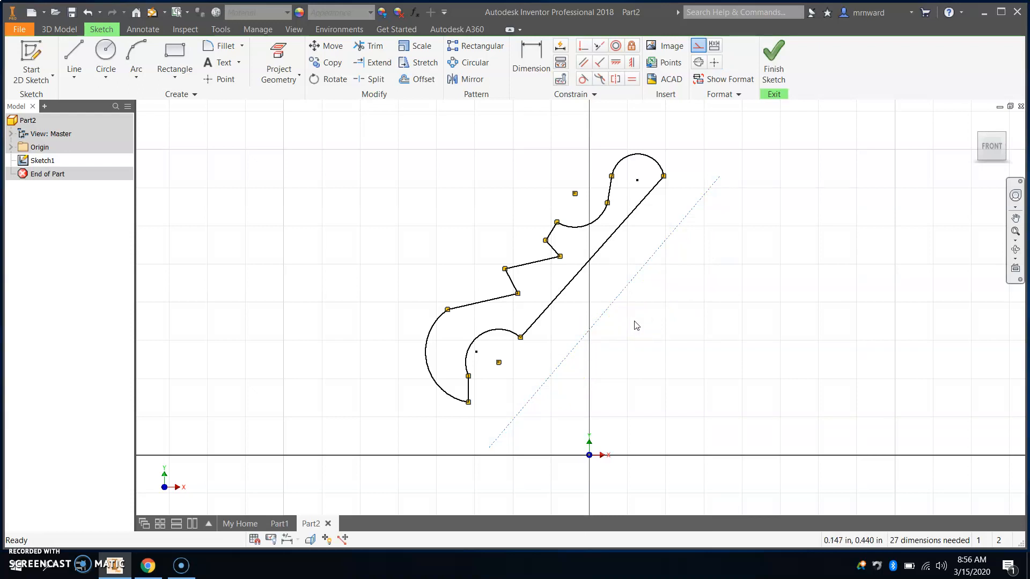
Draw a large three-point arc to the left of the profile.
left_click(134, 53)
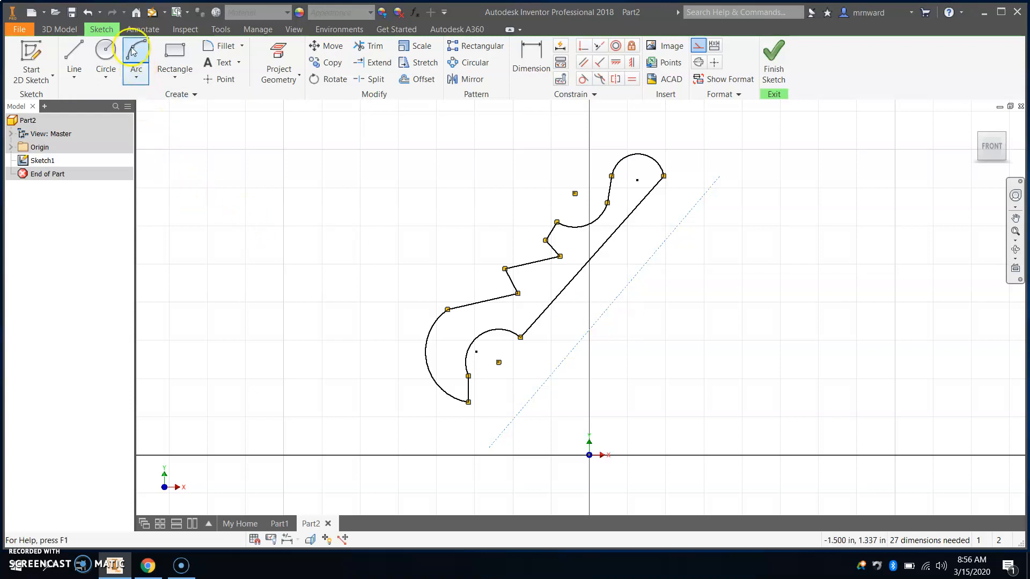
left_click(239, 338)
left_click(371, 167)
left_click(249, 224)
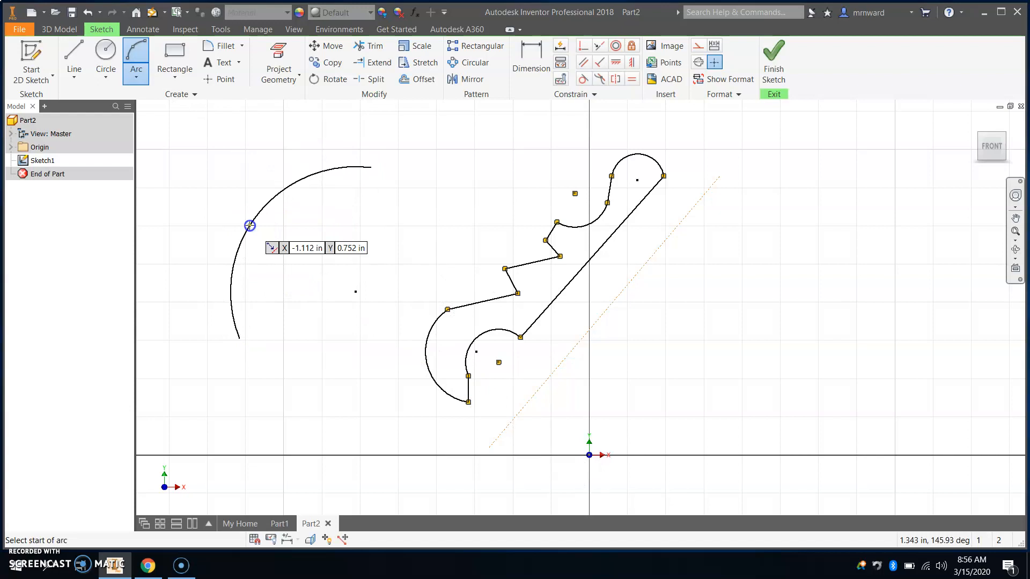
right_click(277, 241)
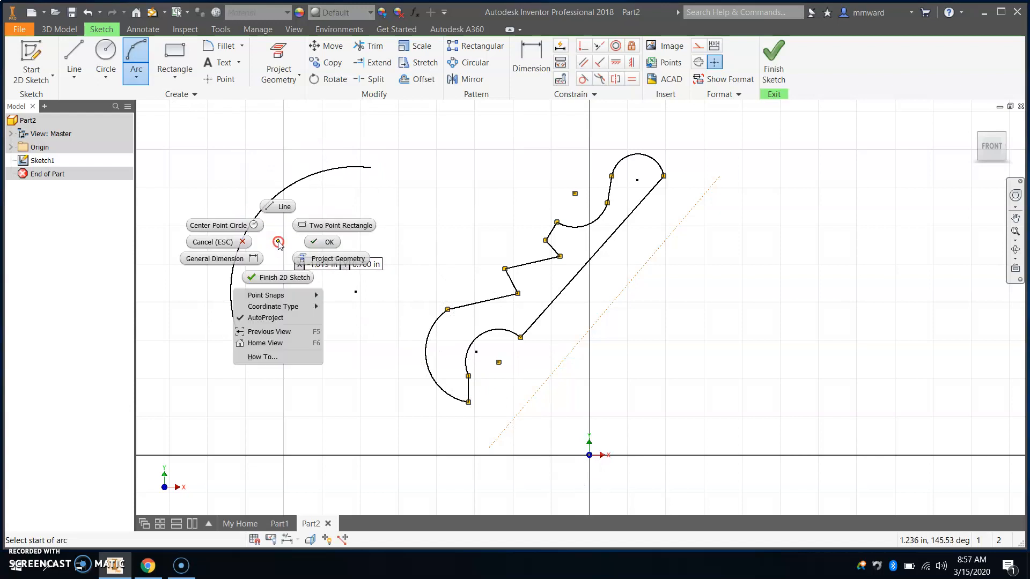
left_click(318, 242)
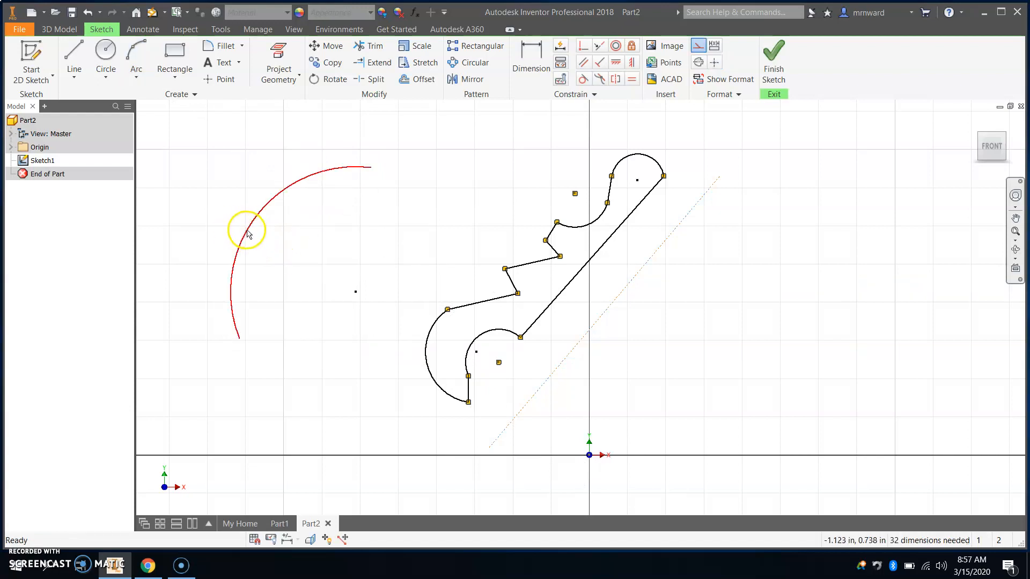
Convert the large arc to construction geometry and delete it from the sketch.
right_click(247, 231)
left_click(299, 234)
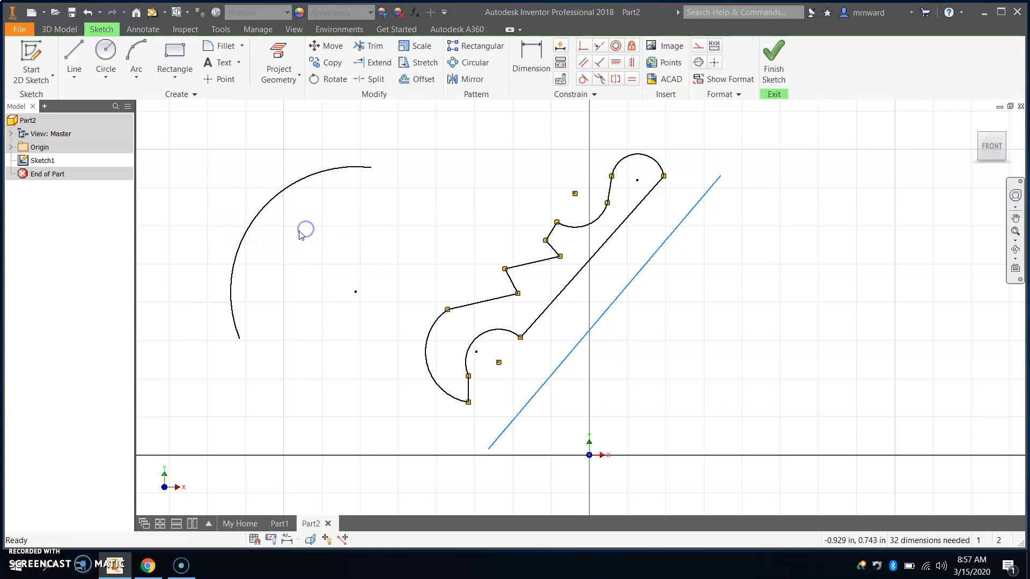
right_click(248, 230)
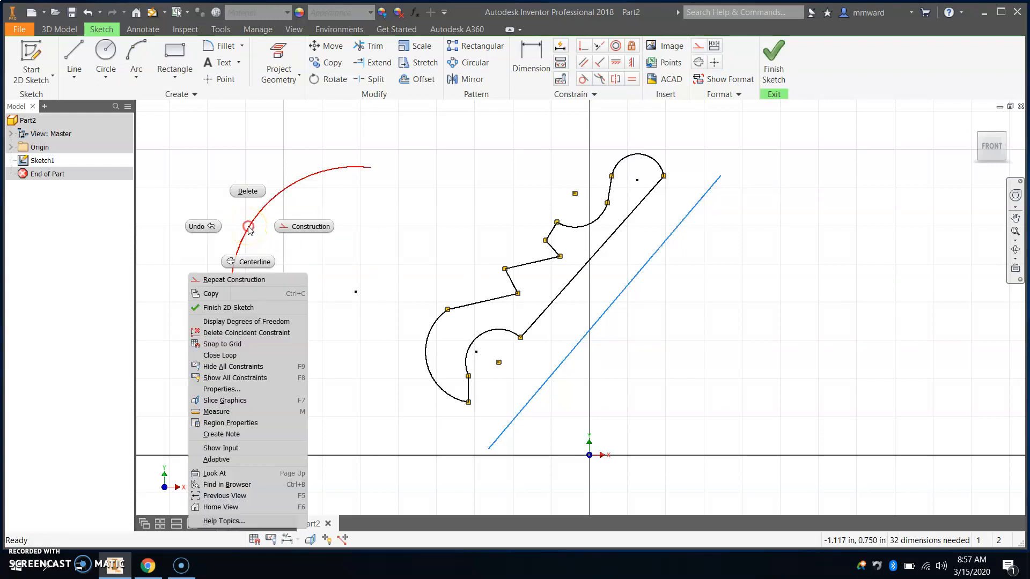
left_click(295, 227)
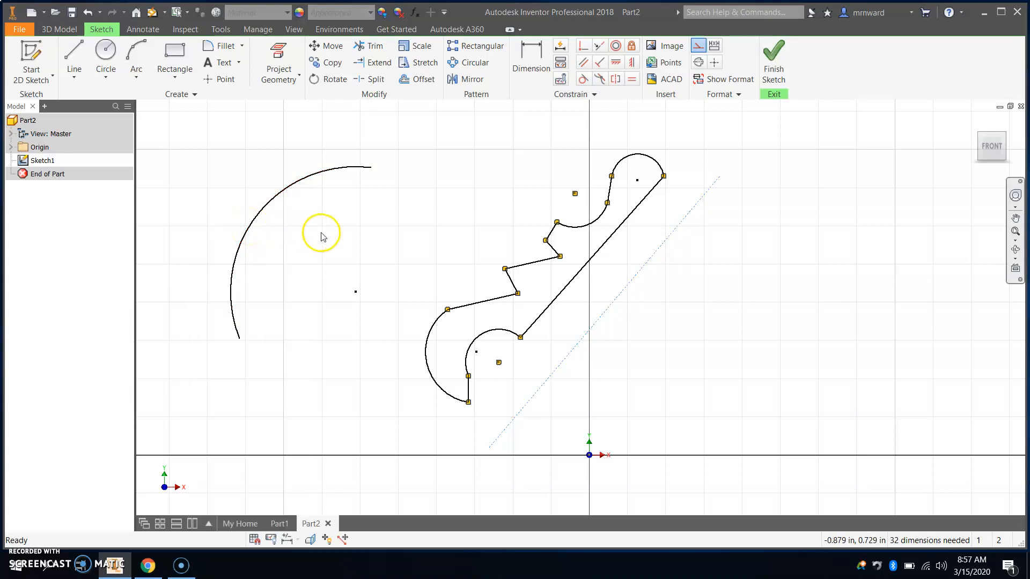
left_click(267, 206)
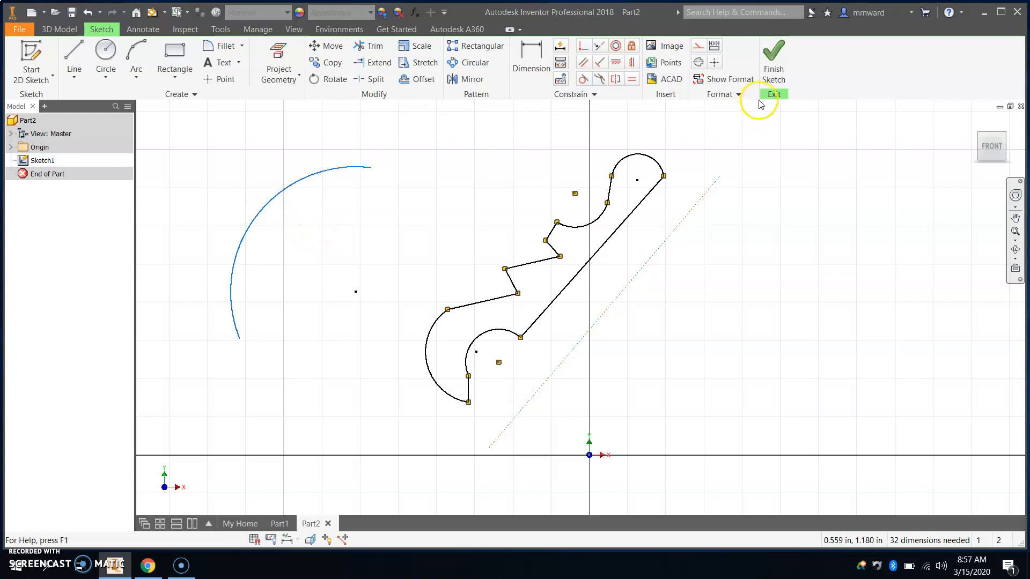
left_click(705, 46)
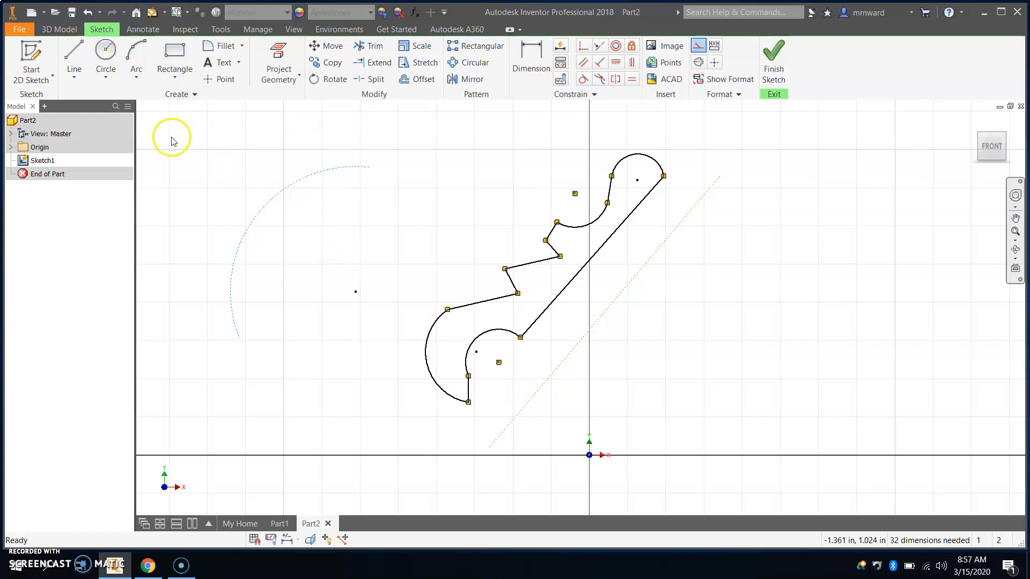
right_click(279, 195)
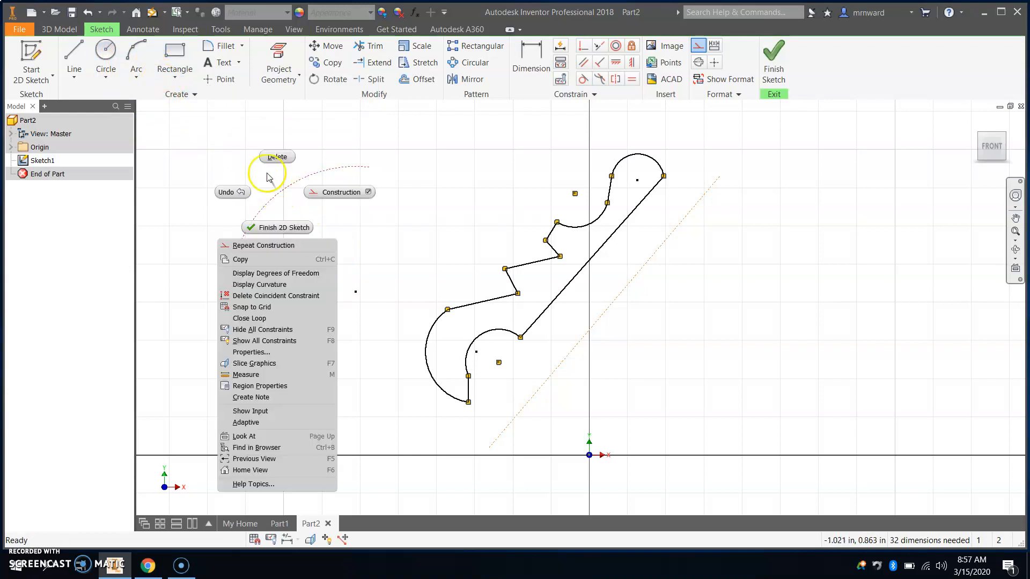
left_click(275, 157)
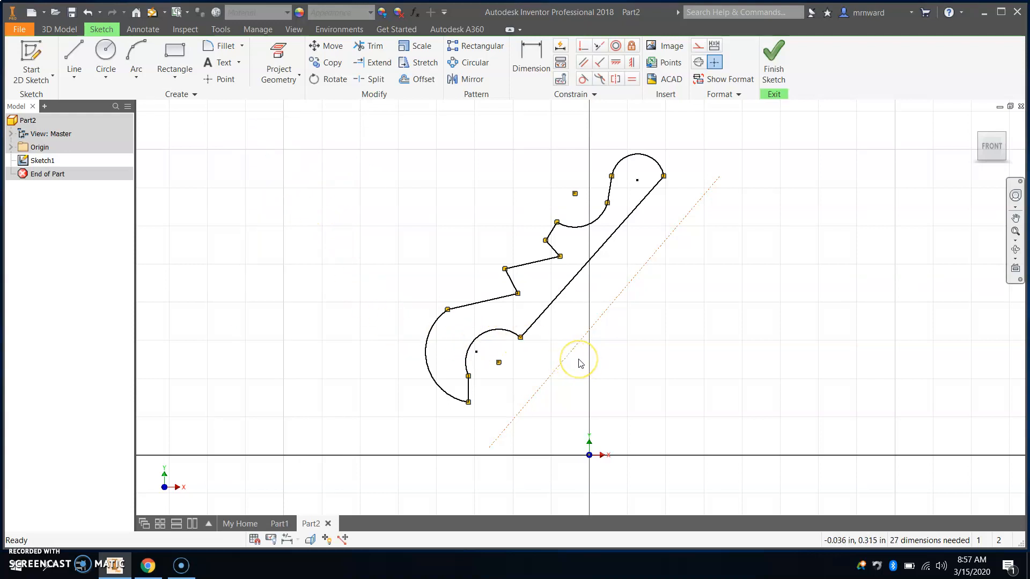
Finish the sketch and revolve the profile with Full extents around the diagonal construction line.
left_click(781, 63)
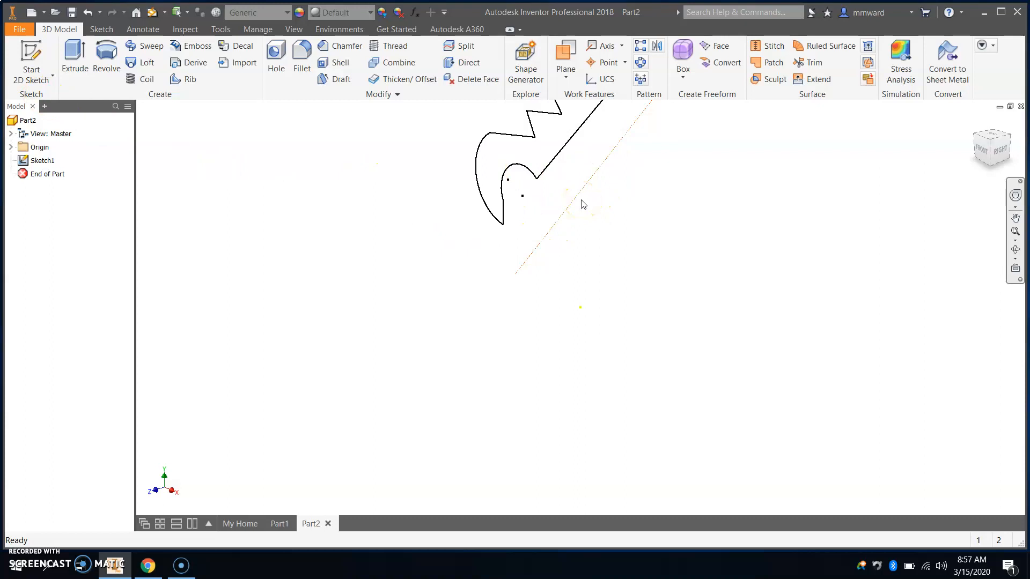
left_click(111, 52)
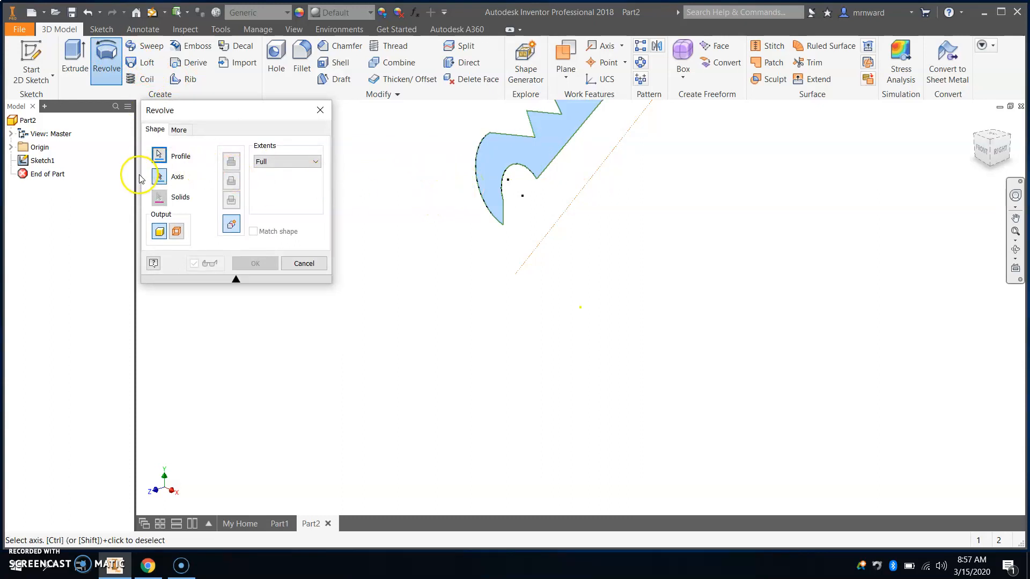
left_click(597, 172)
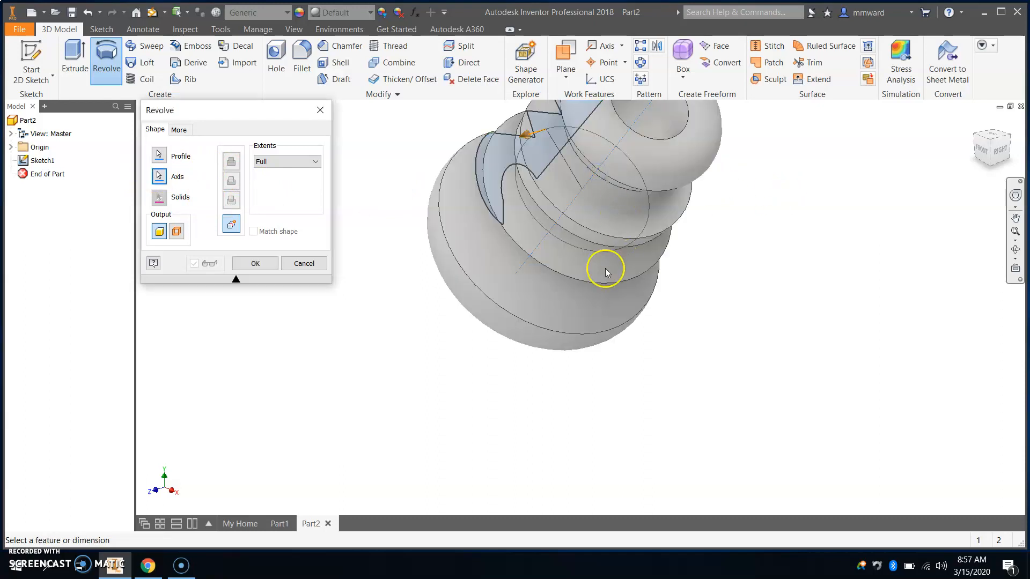
left_click(260, 263)
left_click_drag(989, 162, 161, 191)
mouse_move(975, 138)
left_mouse_down()
mouse_move(1008, 168)
mouse_move(893, 235)
mouse_move(702, 317)
mouse_move(623, 274)
mouse_move(753, 195)
mouse_move(1020, 177)
mouse_move(168, 156)
mouse_move(228, 175)
mouse_move(955, 262)
mouse_move(764, 324)
mouse_move(634, 263)
left_mouse_up()
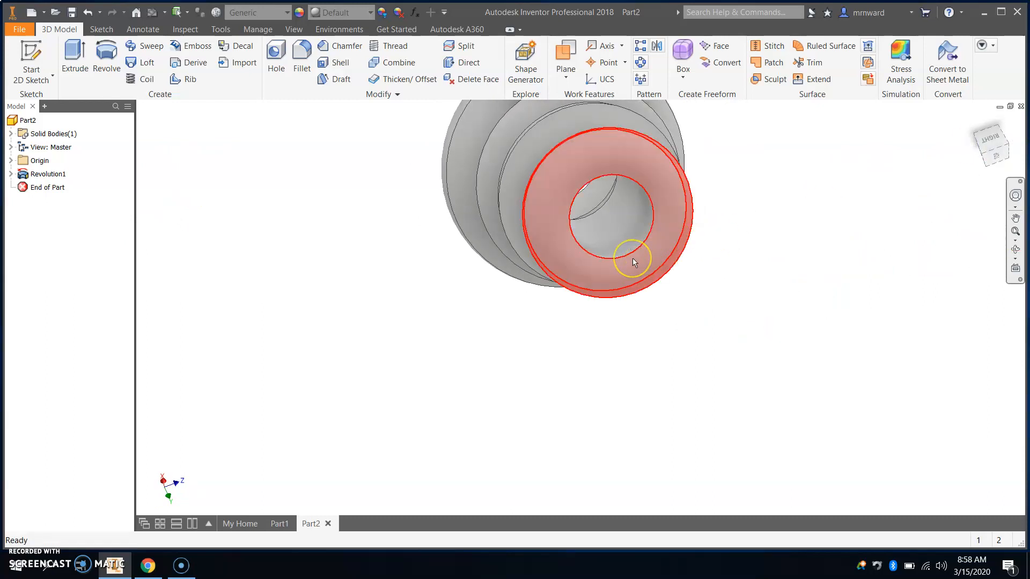
Switch to Part1 and start a 2D sketch on the cylinder's top face.
left_click(279, 524)
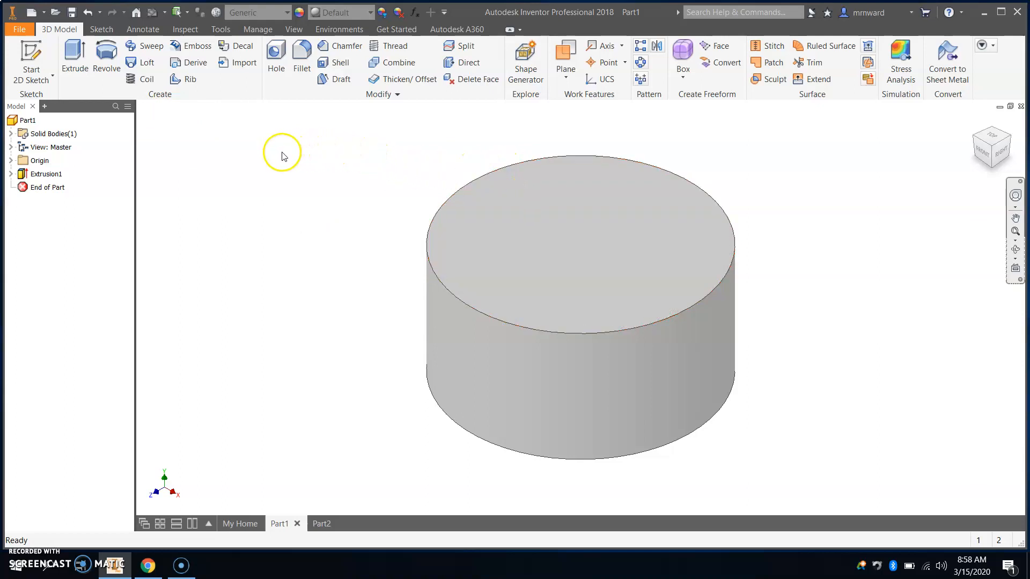
left_click(30, 55)
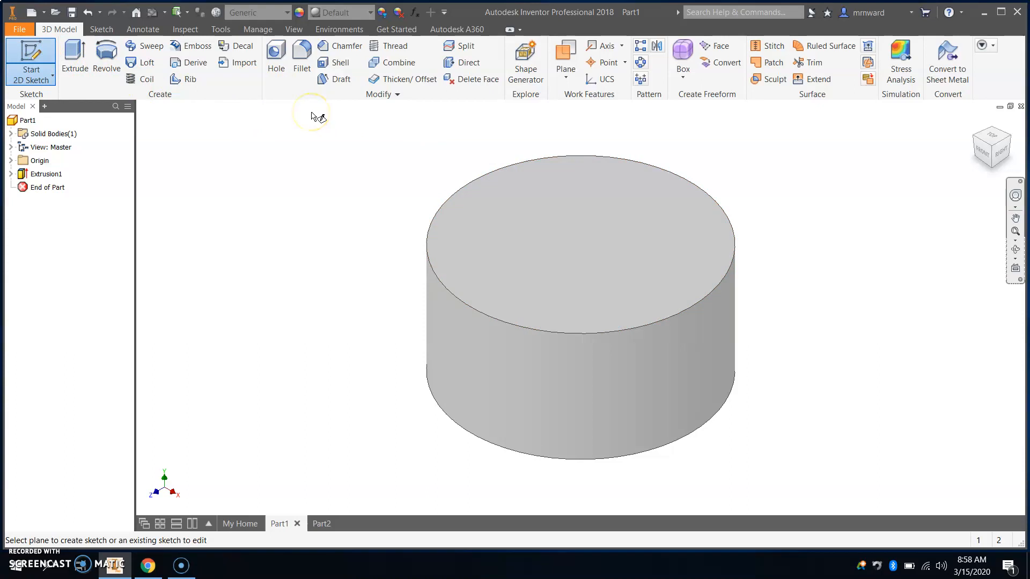
left_click(639, 226)
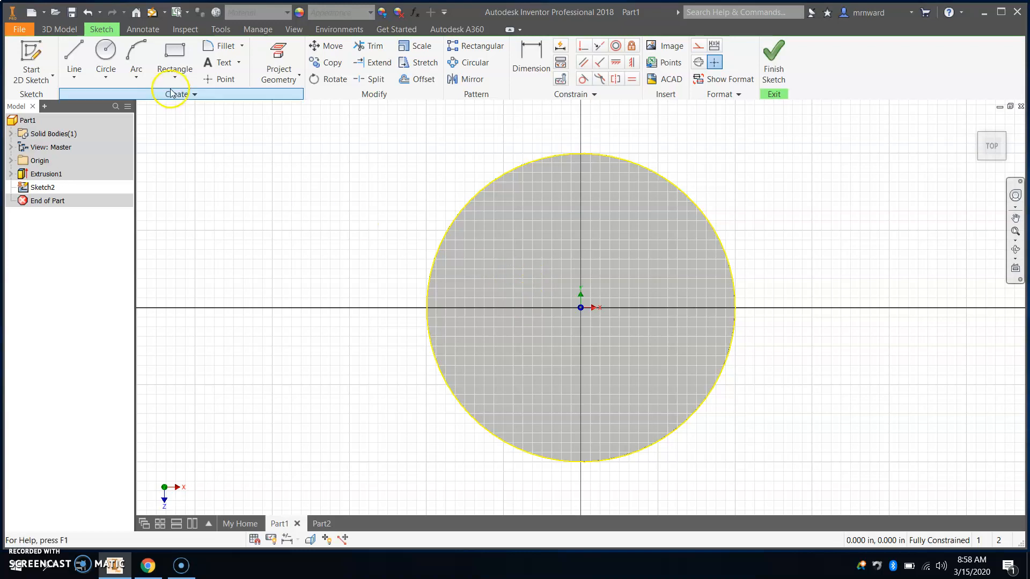
Draw a circle 2.5 in in diameter centred on the sketch origin and convert it to construction geometry.
left_click(106, 54)
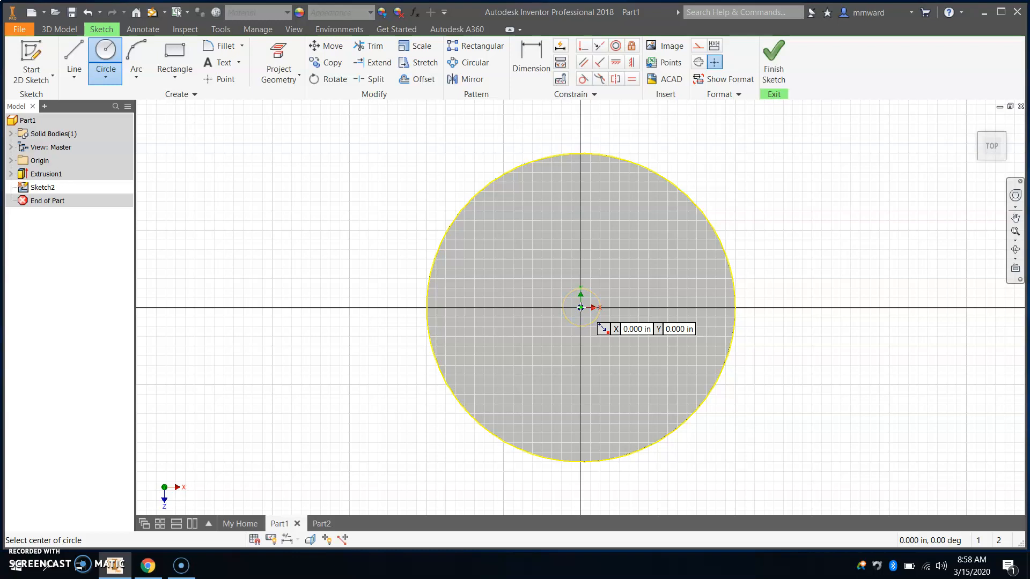
left_click(581, 307)
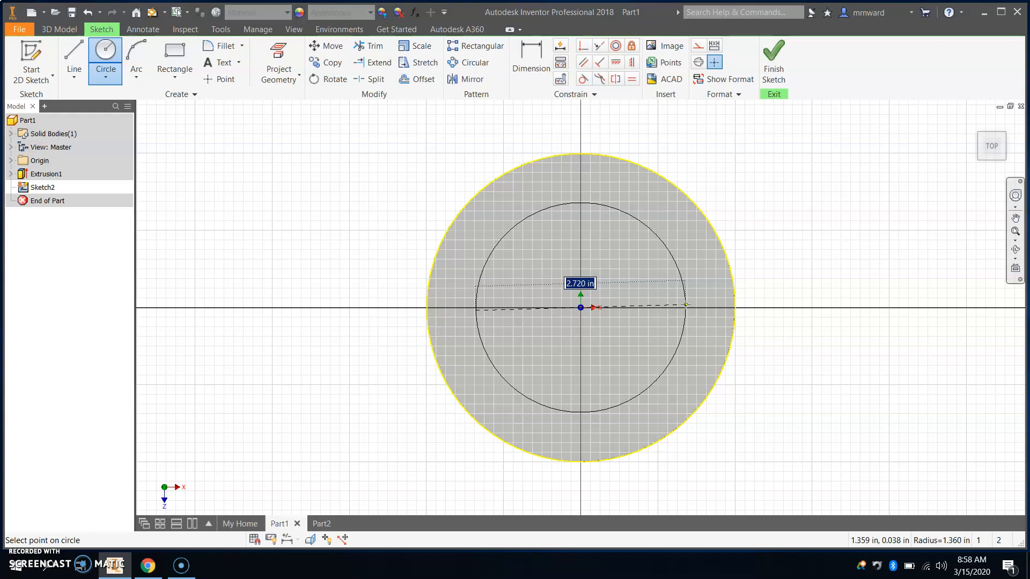
type("2.5")
key("Return")
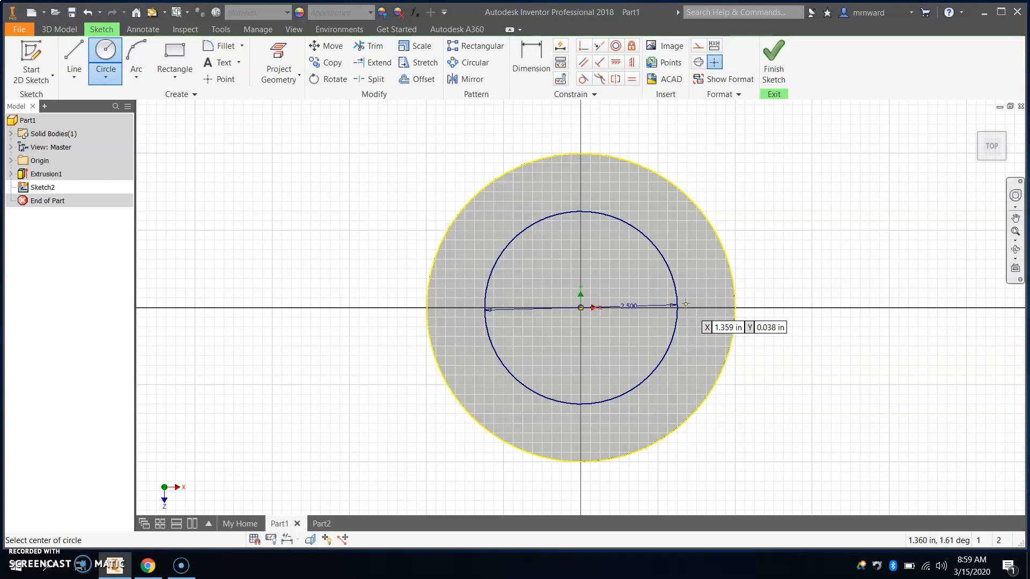
right_click(790, 225)
left_click(825, 226)
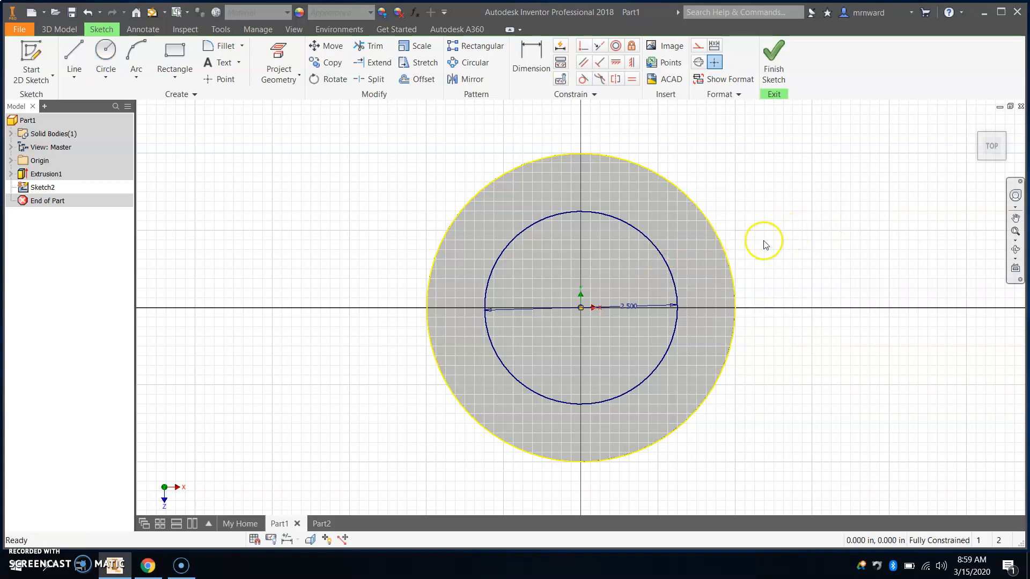
right_click(667, 266)
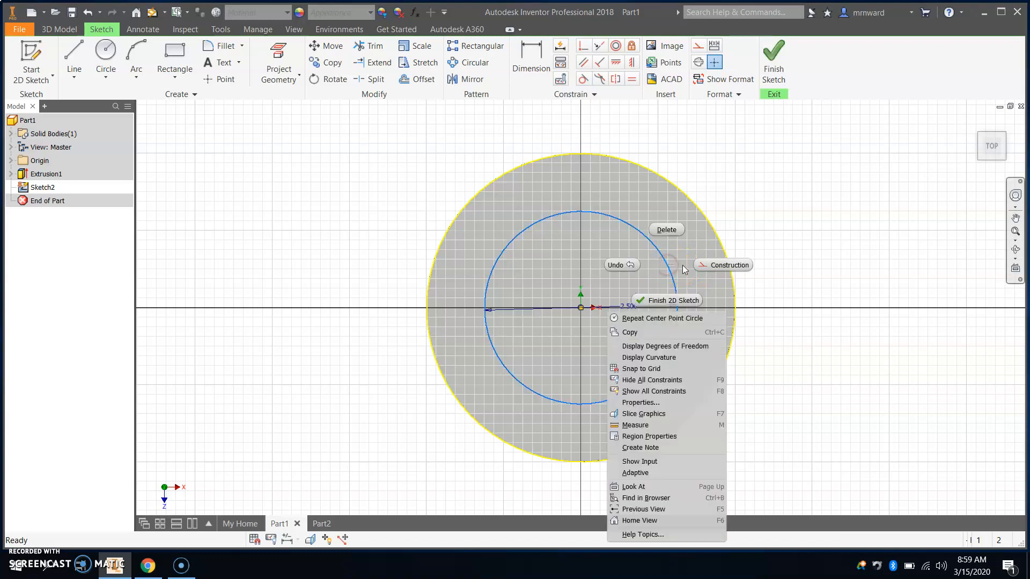
left_click(709, 265)
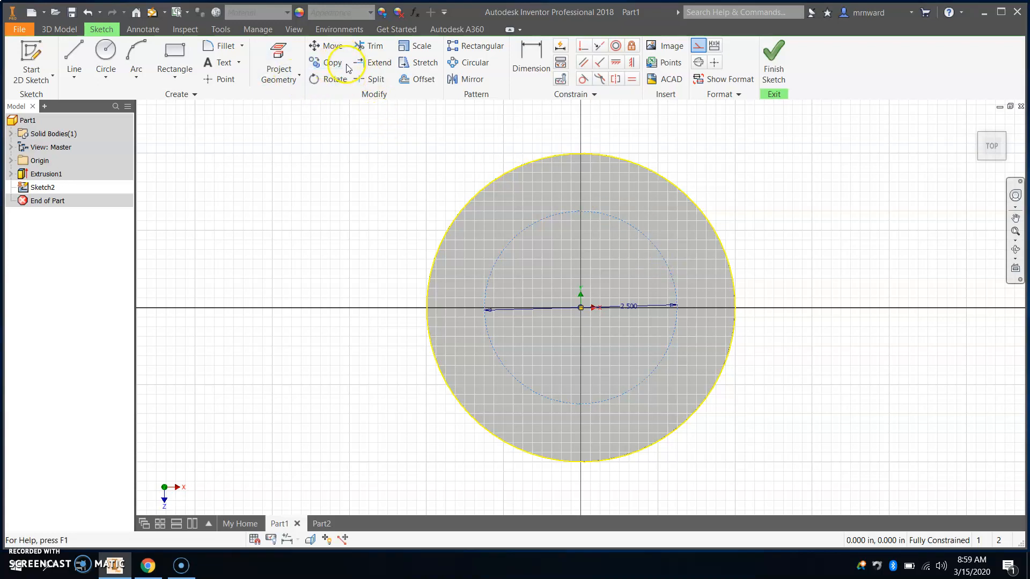
Place a sketch point on the construction circle's uppermost location, directly above the origin.
left_click(217, 79)
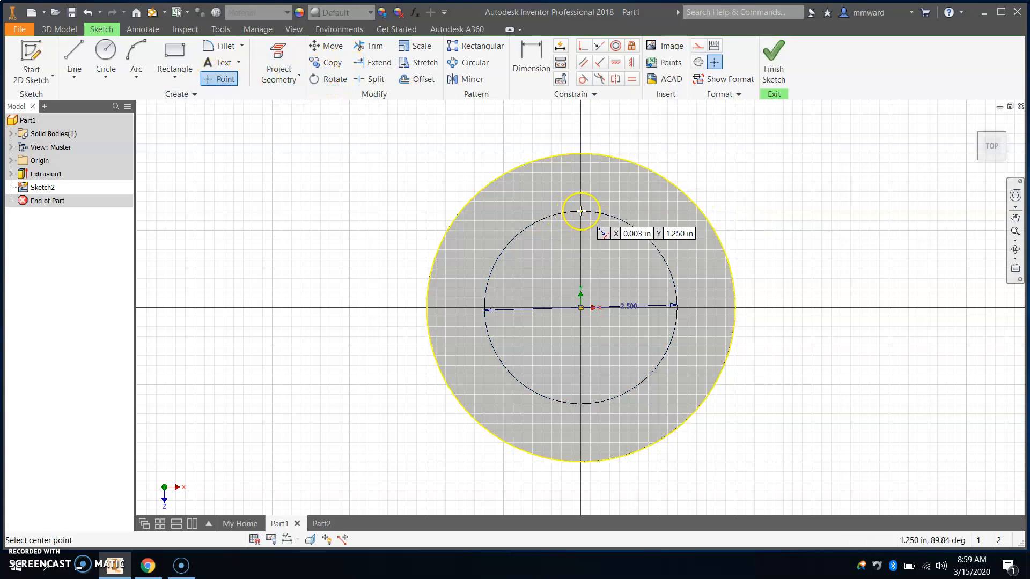
left_click(581, 211)
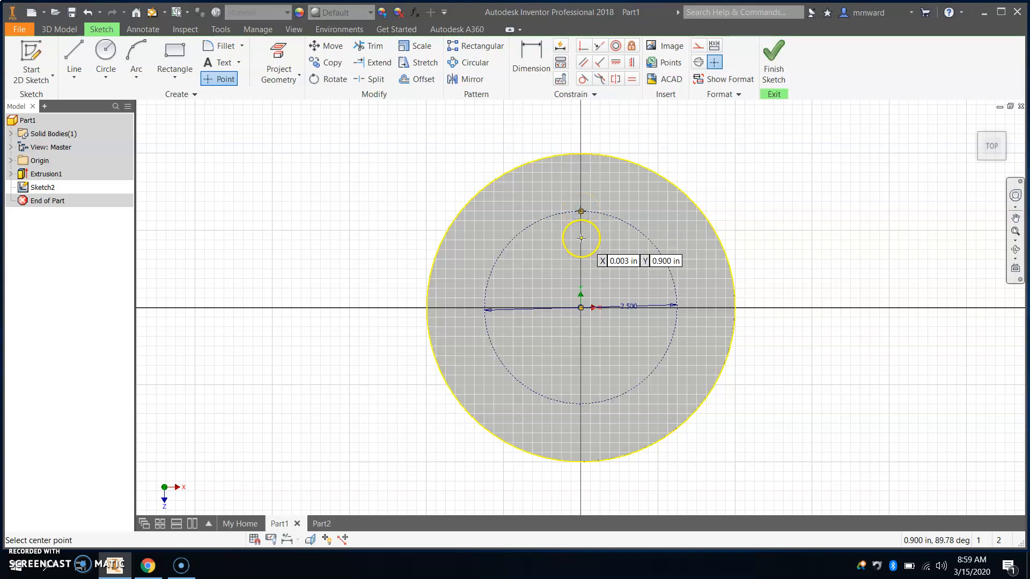
right_click(381, 184)
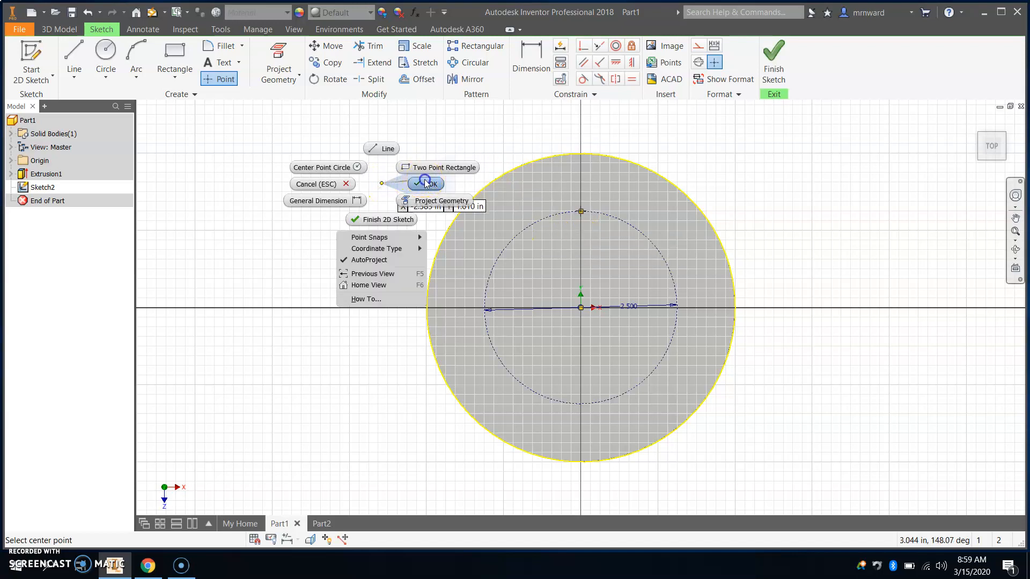
left_click(427, 183)
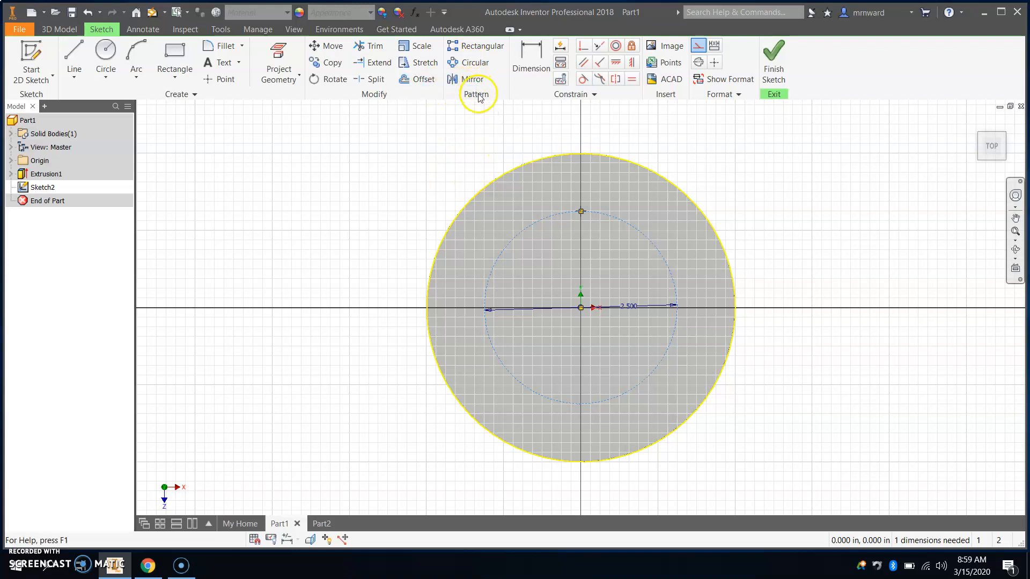
Pattern the sketch point circularly around the sketch origin with 5 instances over 360 deg.
left_click(472, 64)
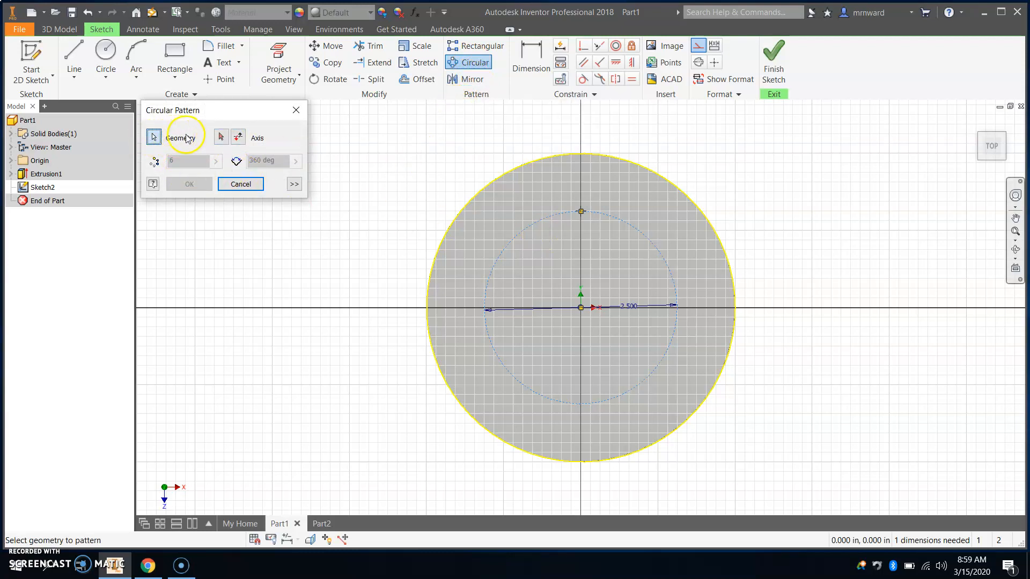
left_click(581, 211)
left_click(581, 212)
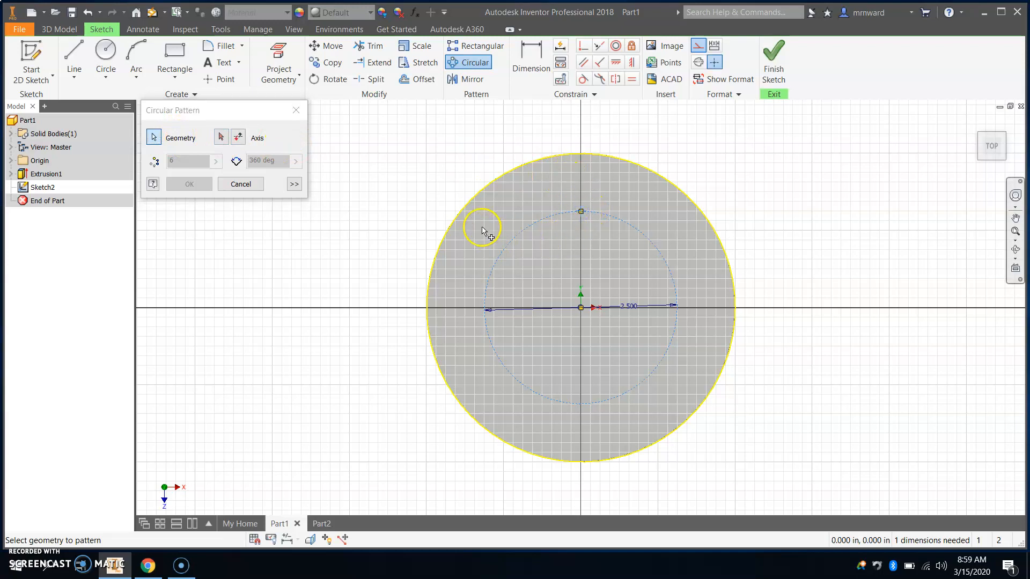
left_click(221, 137)
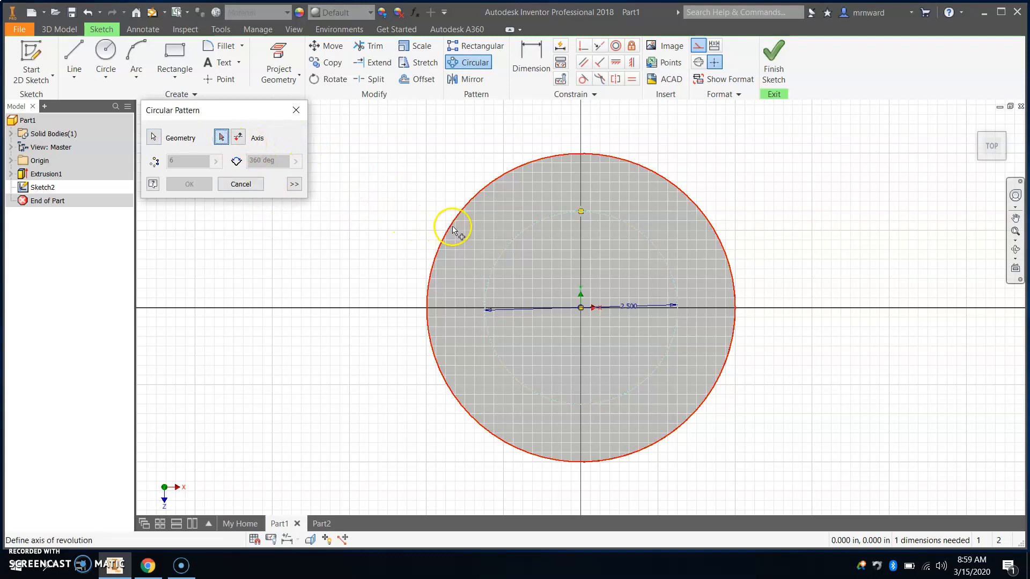
left_click(582, 310)
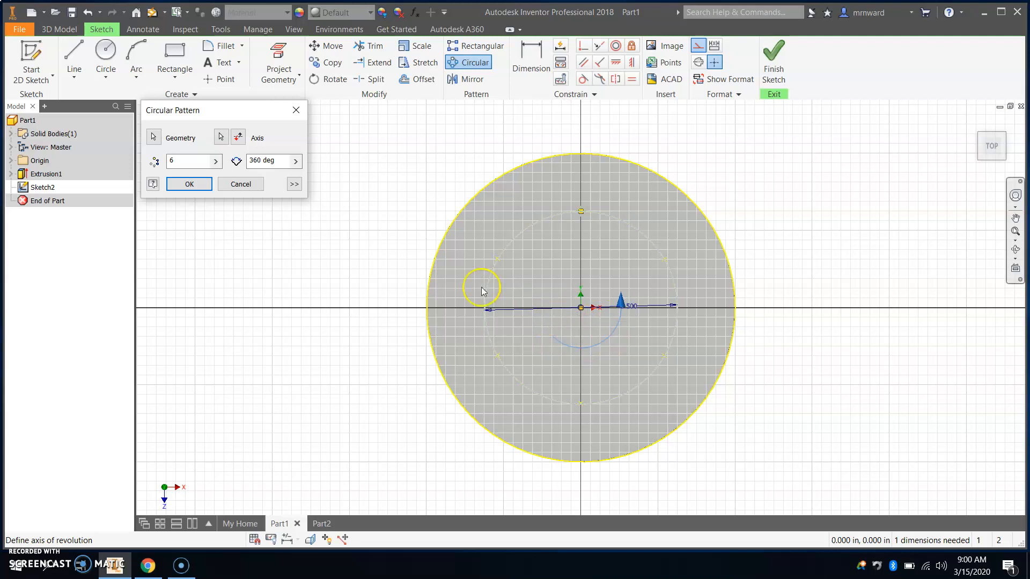
double_click(186, 161)
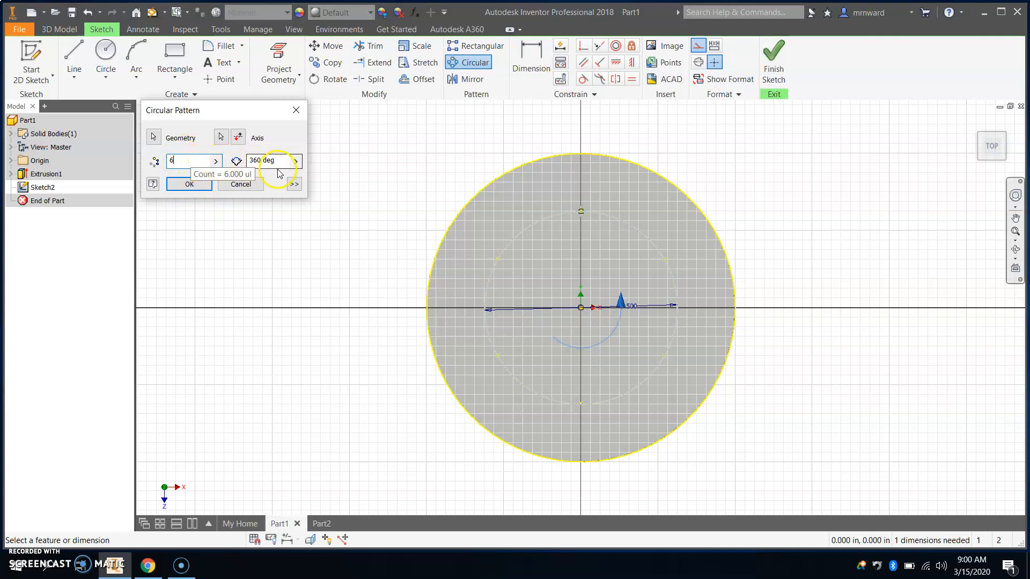
left_click(297, 162)
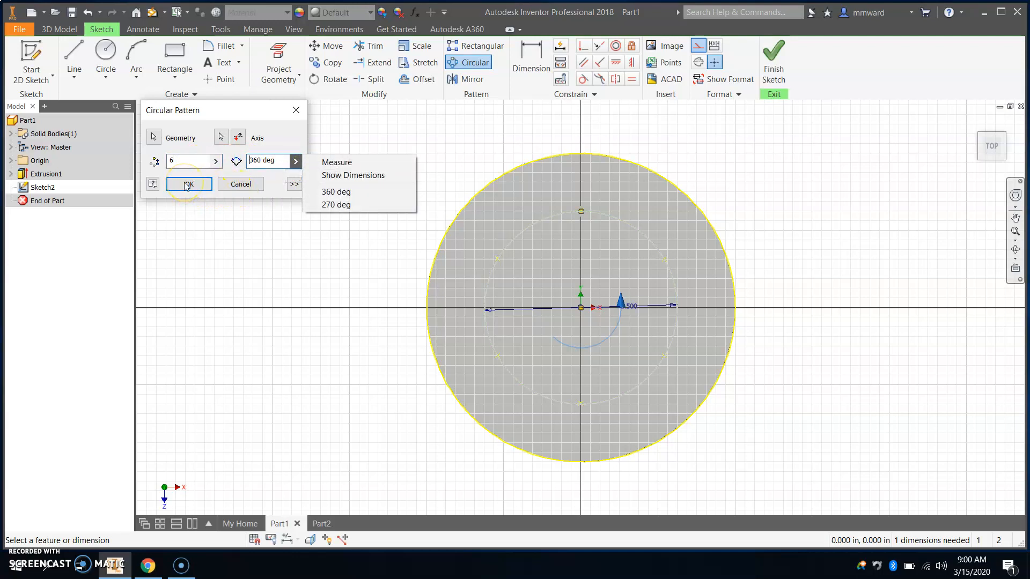
left_click(181, 160)
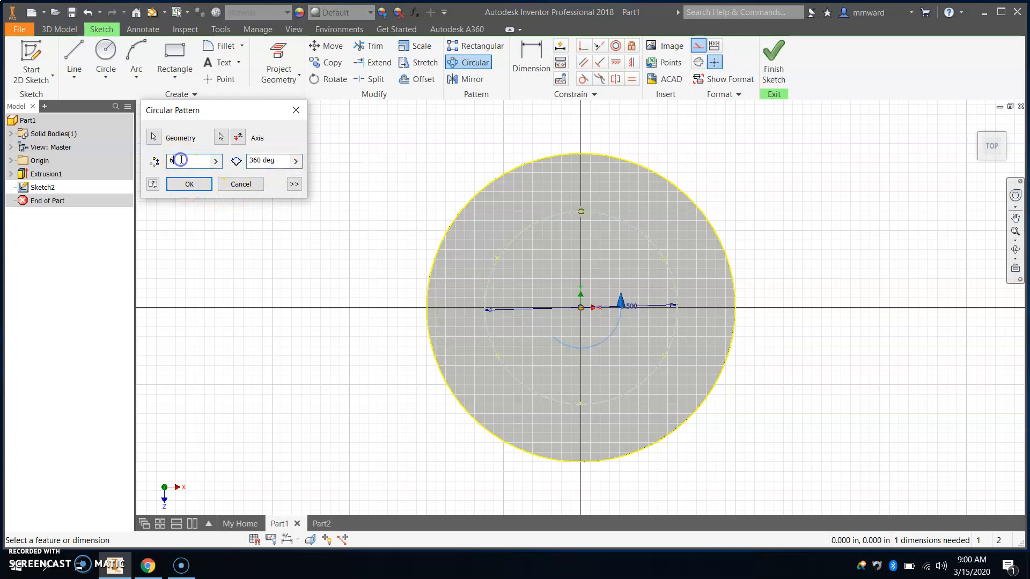
type("5")
left_click(183, 187)
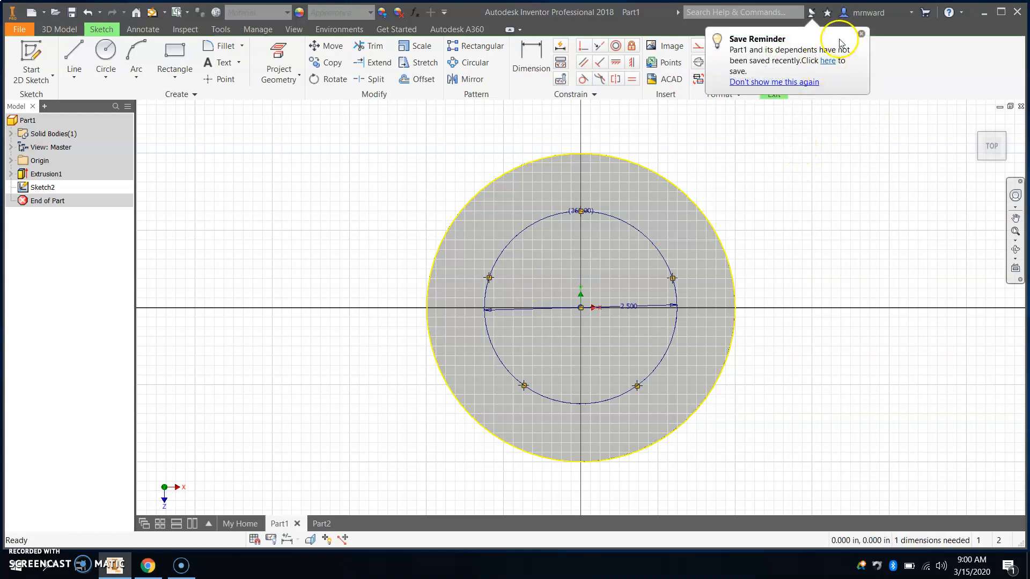
Finish the sketch and start a Hole feature with only the original sketch point kept as a center.
left_click(861, 33)
left_click(773, 53)
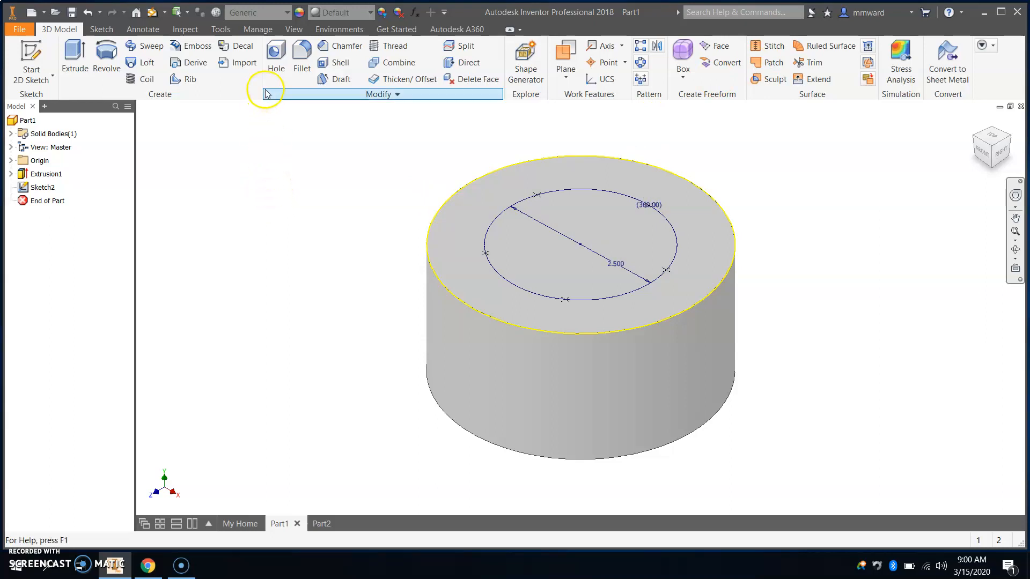
left_click(276, 57)
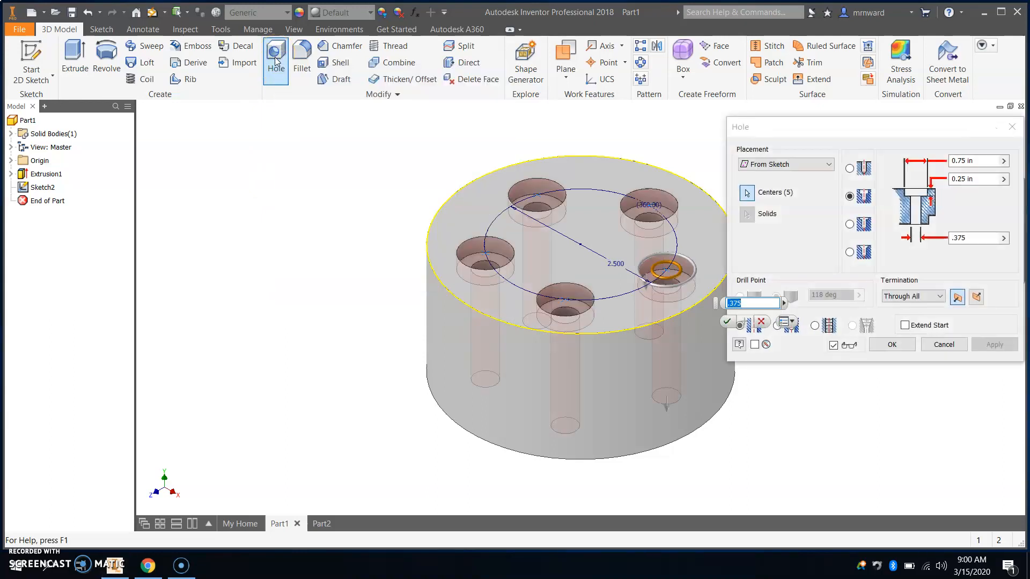
left_click(348, 143)
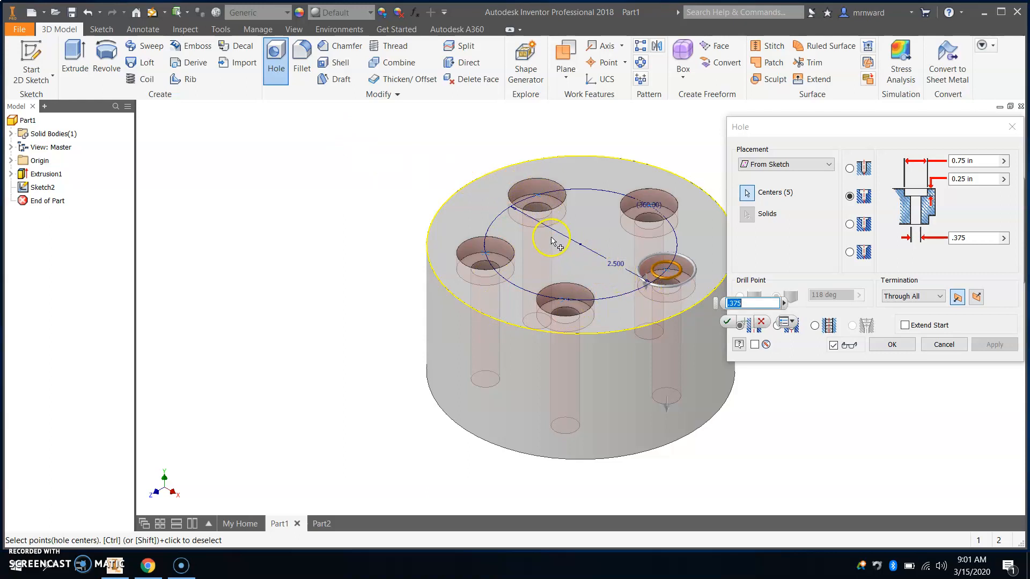
left_click(536, 192, "ctrl")
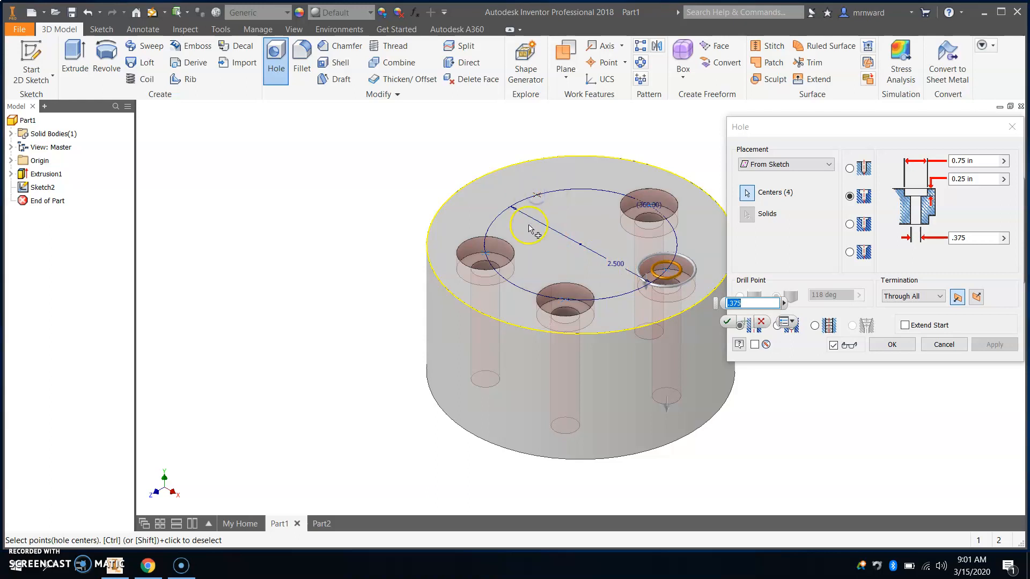
left_click(485, 258, "ctrl")
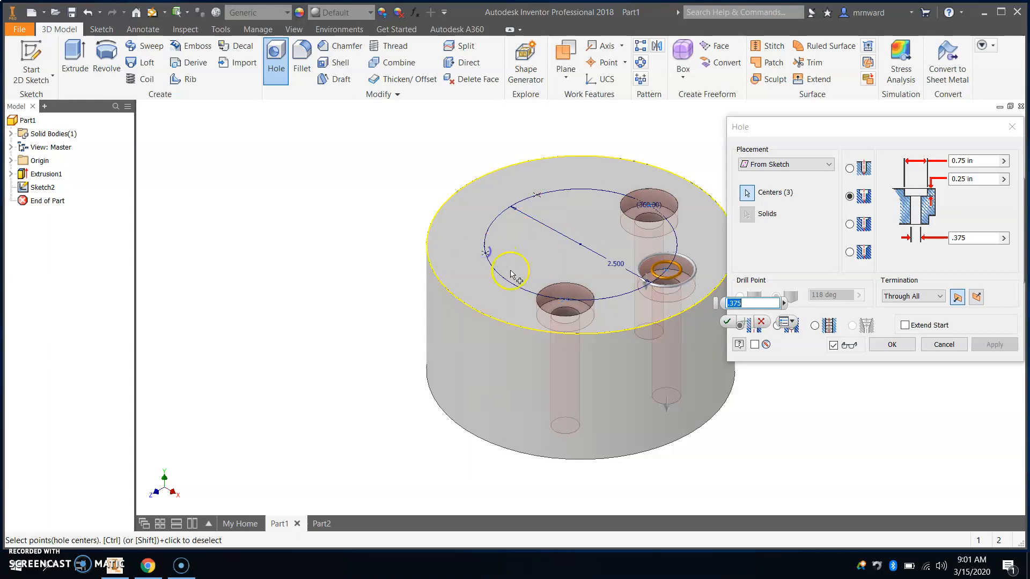
left_click(566, 303, "ctrl")
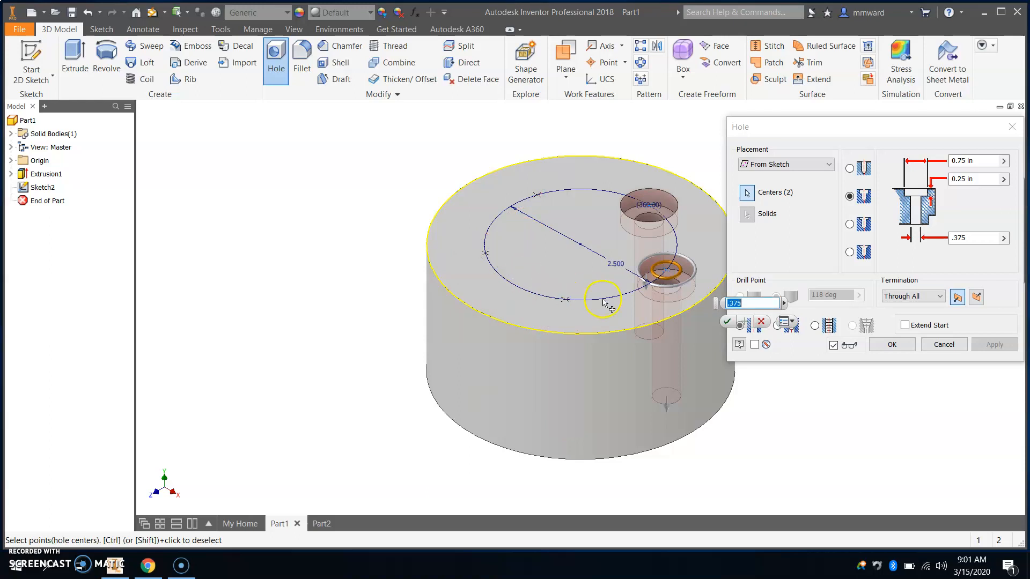
left_click(667, 274, "ctrl")
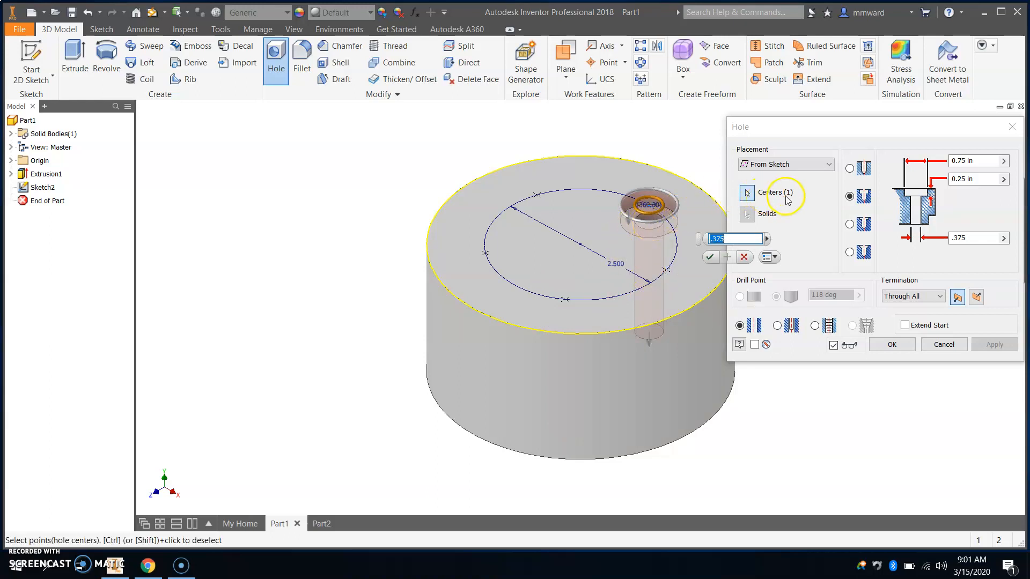
Create it as a drilled hole .25 in in diameter with Through All termination.
left_click(850, 169)
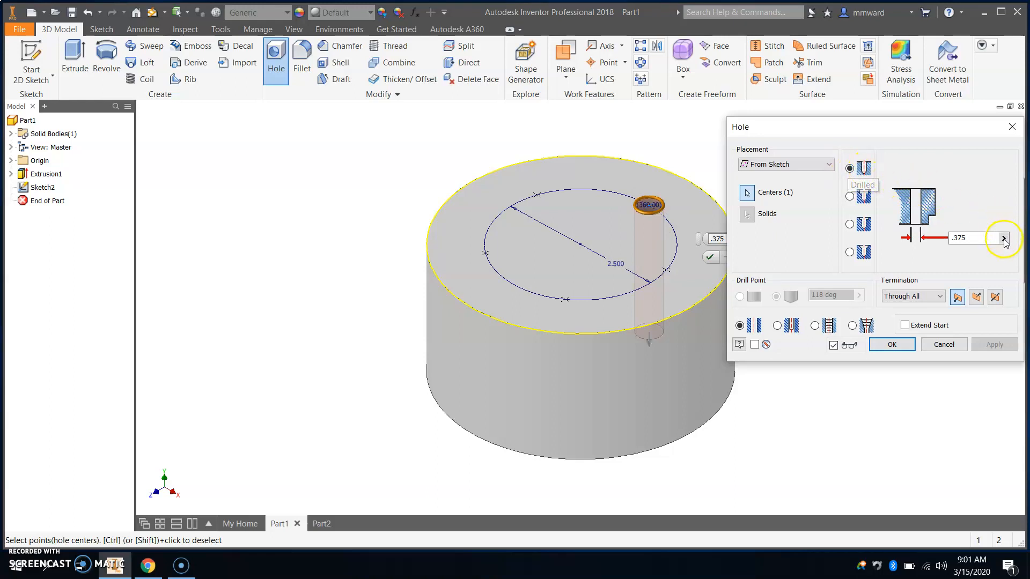
left_click(969, 239)
left_click(940, 237)
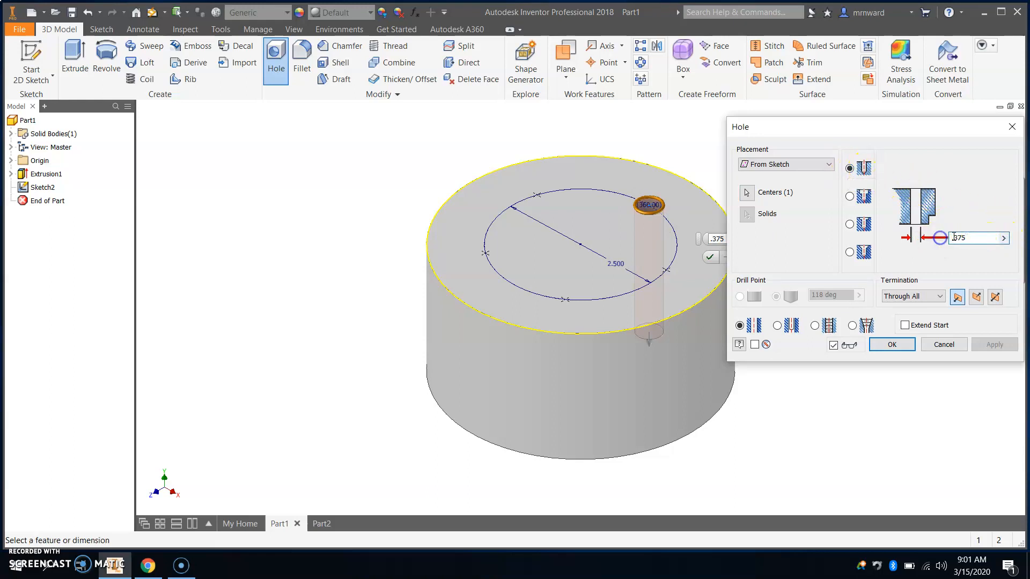
left_click_drag(961, 238, 935, 244)
type("2")
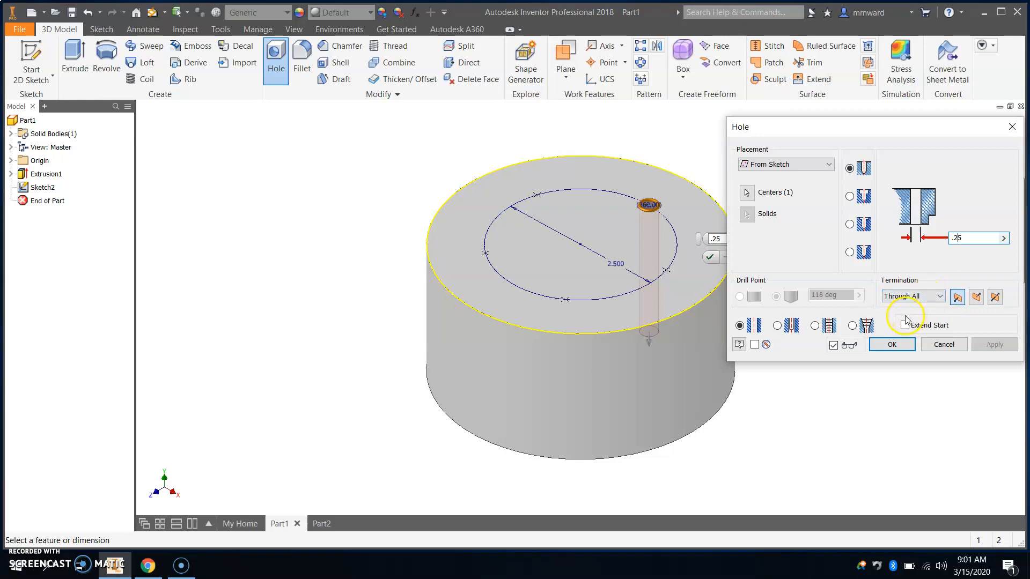
left_click(892, 345)
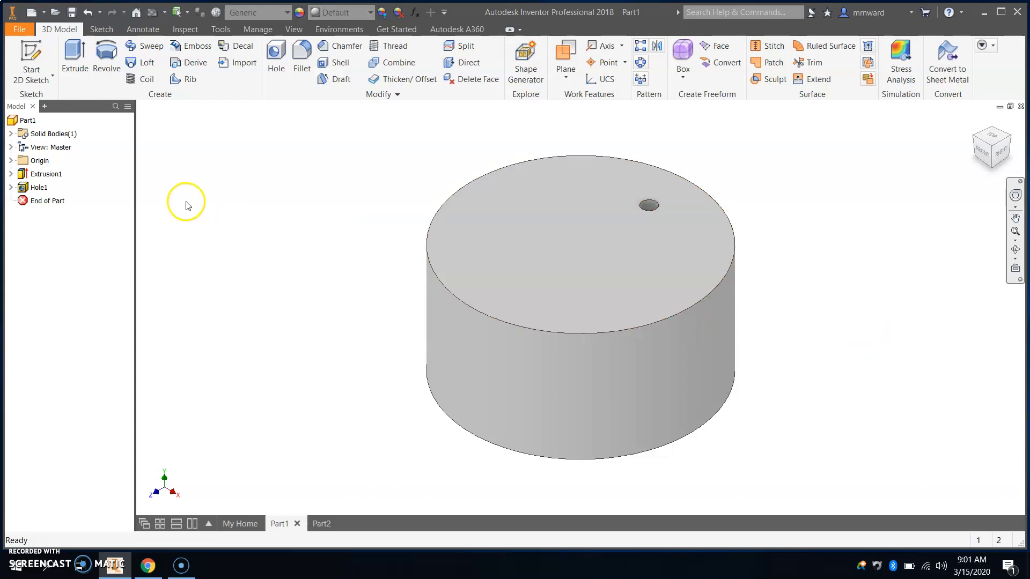
Share Sketch2 from under Hole1 so its remaining points can be reused.
left_click(11, 187)
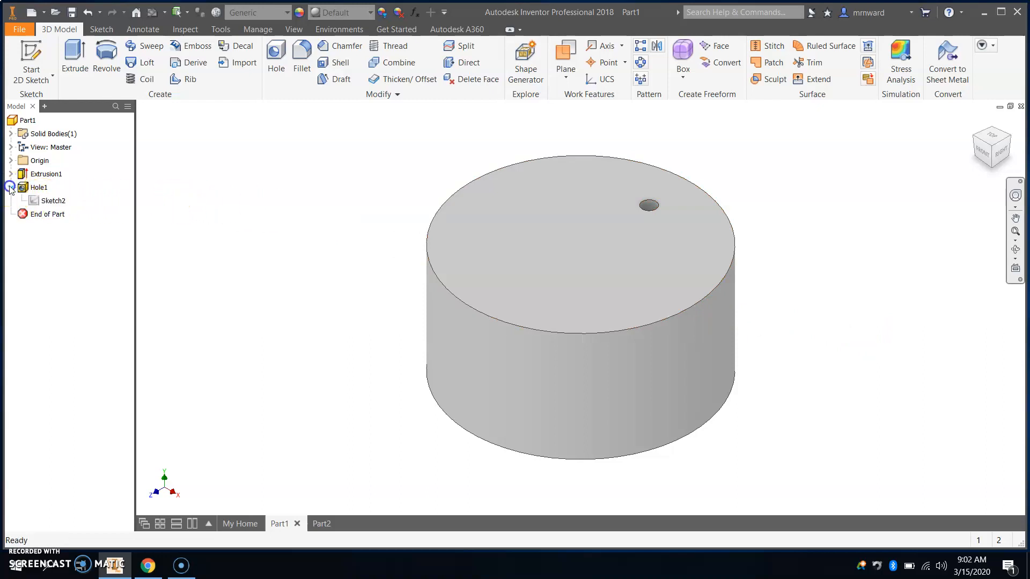
right_click(35, 203)
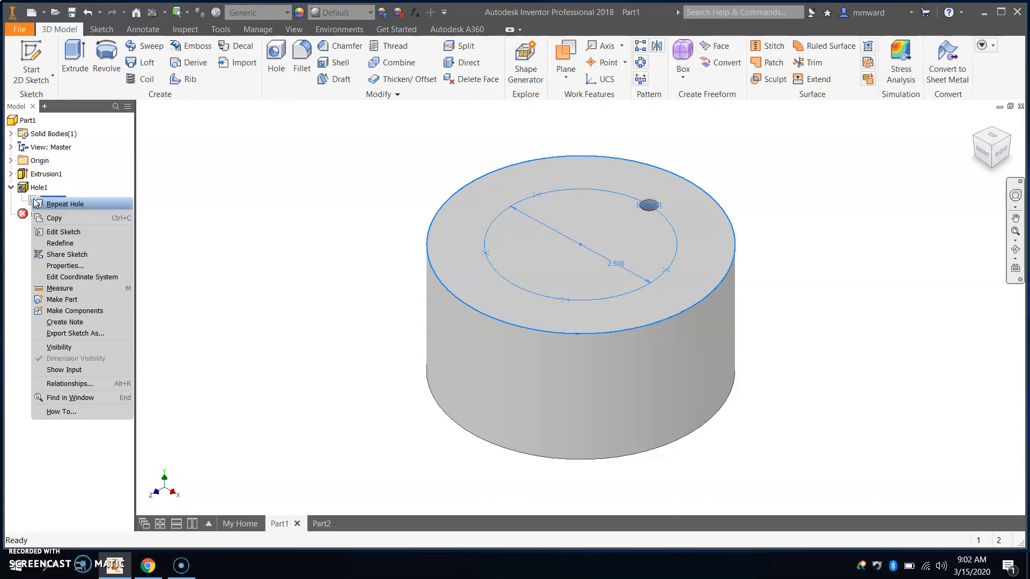
left_click(61, 255)
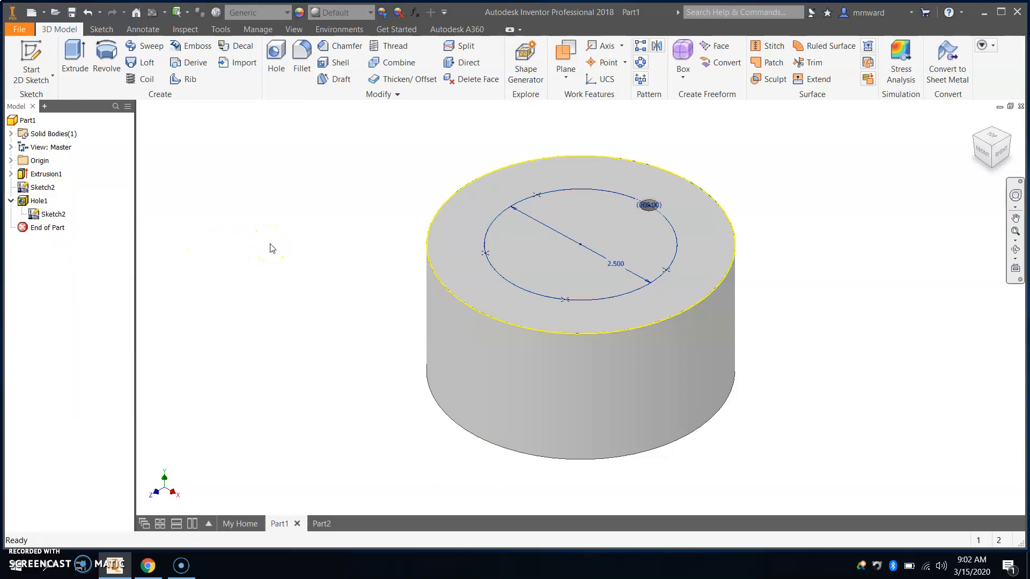
left_click(459, 202)
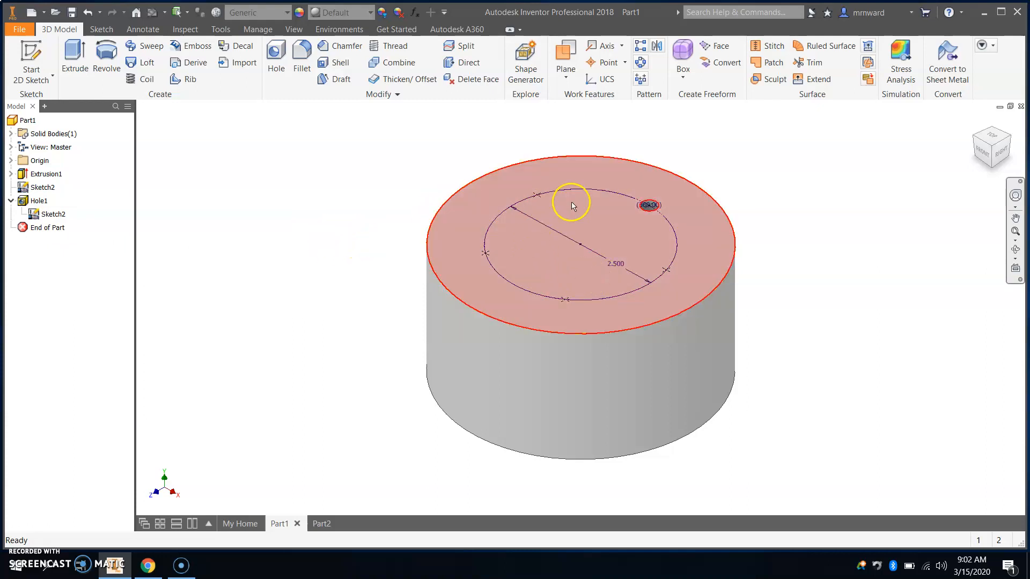
key("Escape")
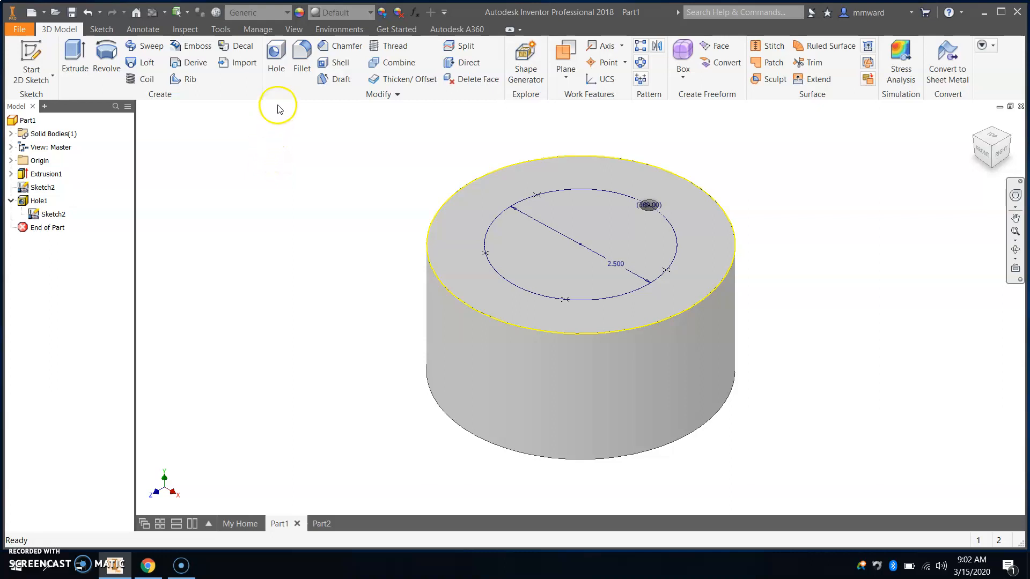
Start another Hole feature with only the point clockwise from the existing hole kept as a center.
left_click(276, 58)
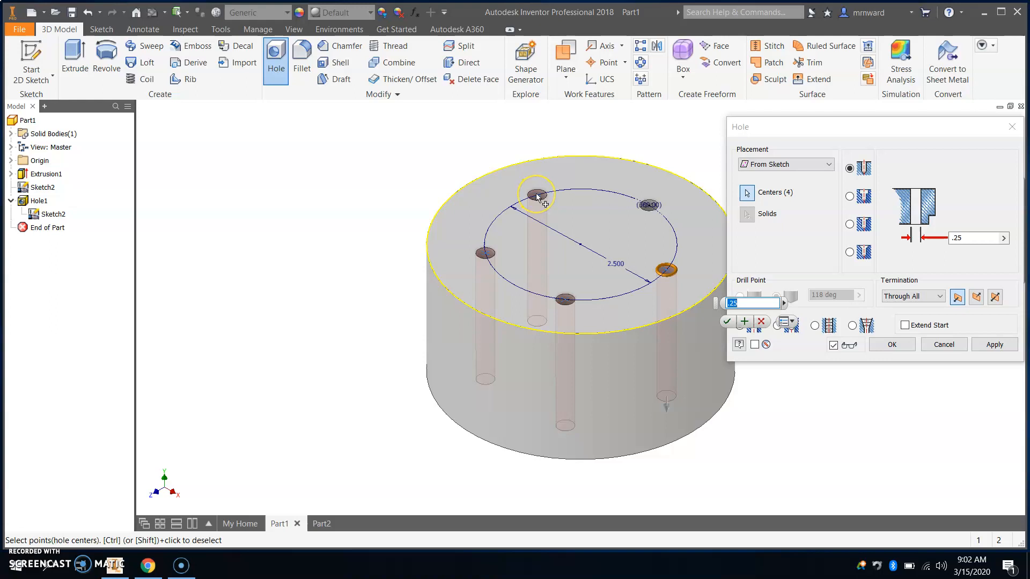
left_click(536, 195)
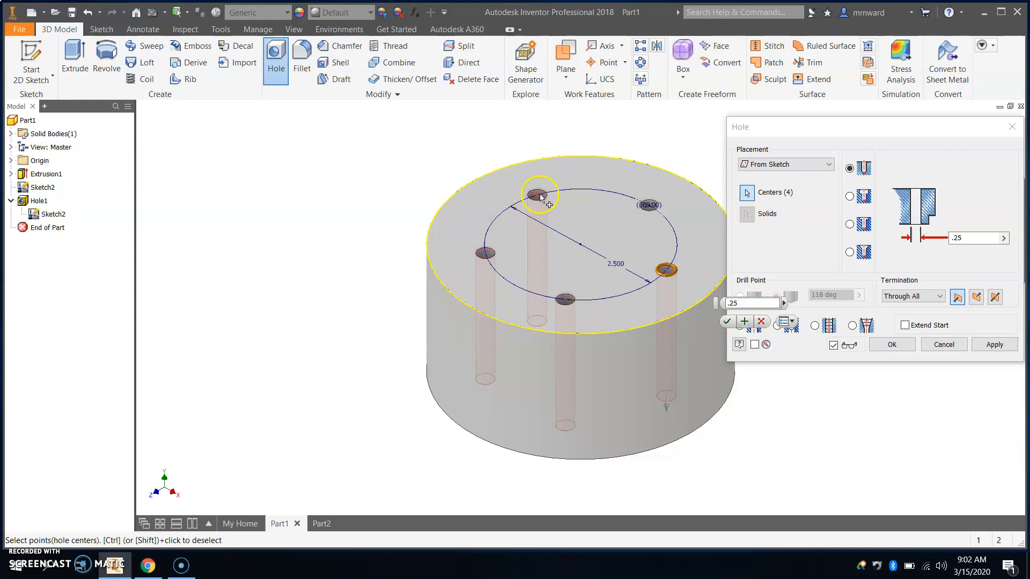
left_click(537, 196, "ctrl")
left_click(484, 253, "ctrl")
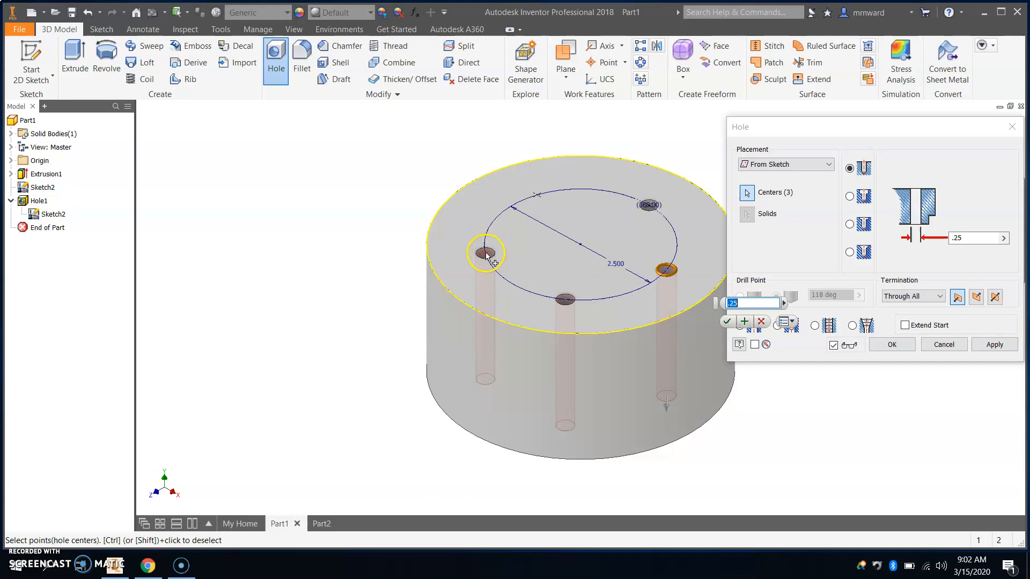
left_click(565, 298, "ctrl")
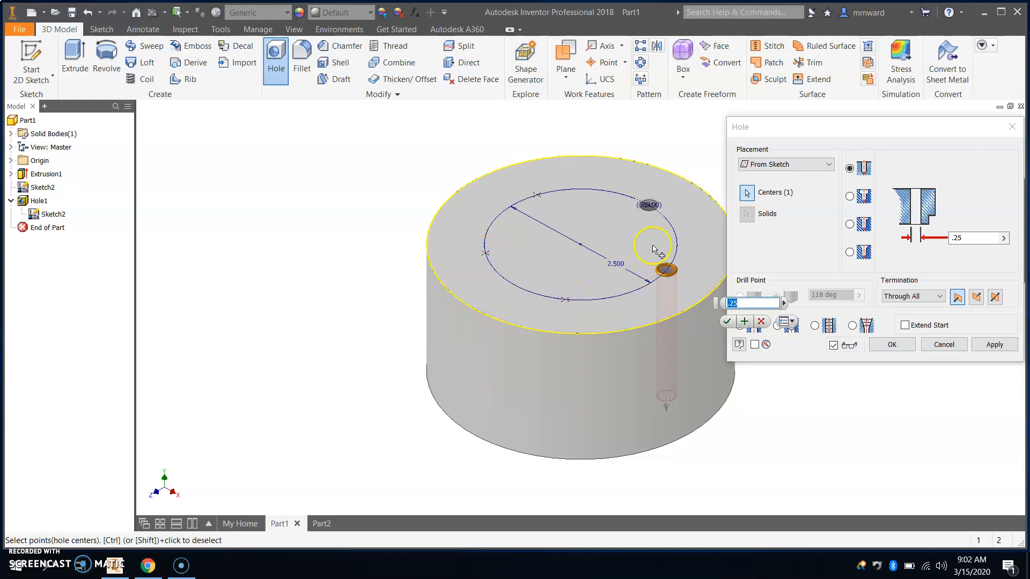
Change the new hole to a counterbore and try a .375 in counterbore diameter.
left_click(849, 198)
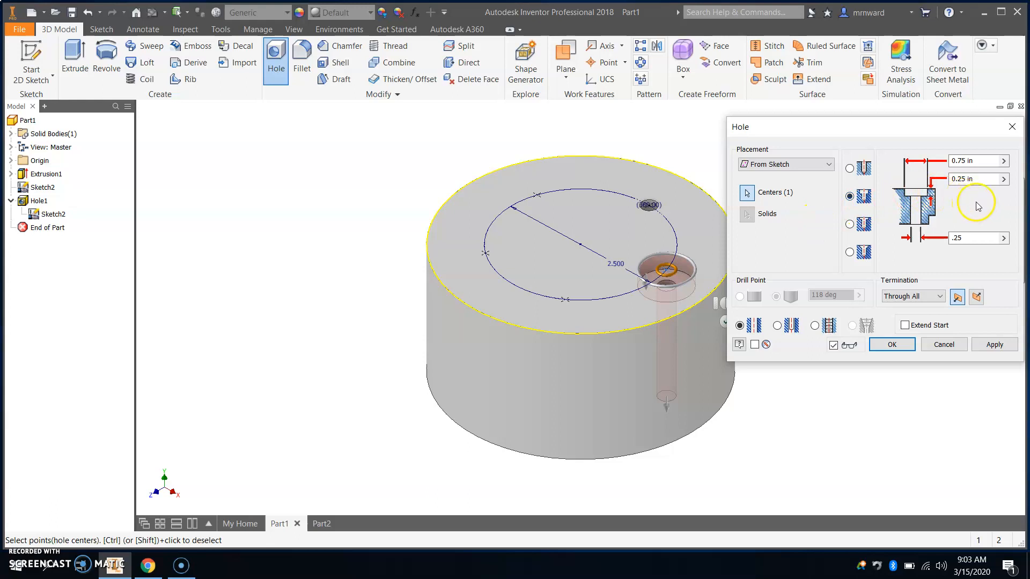
left_click(1004, 161)
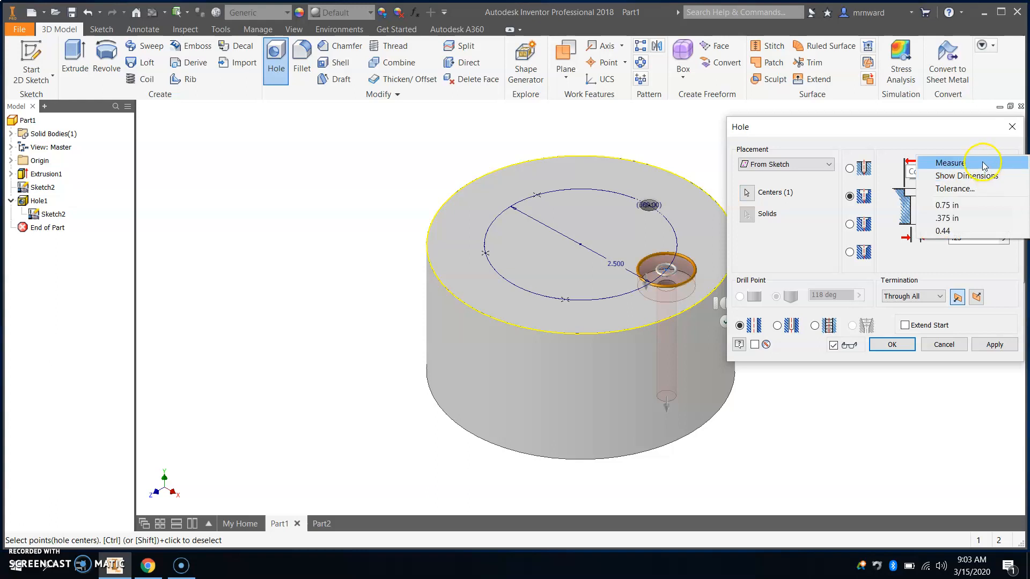
left_click(972, 144)
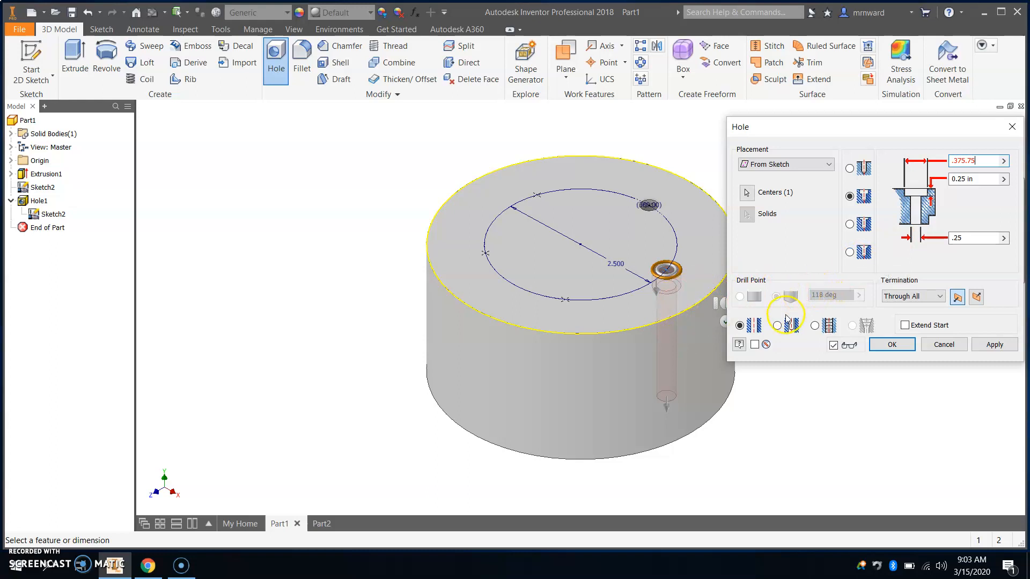
Make the counterbored hole a clearance hole sized for a 1/2 Hex Head Bolt.
left_click(740, 325)
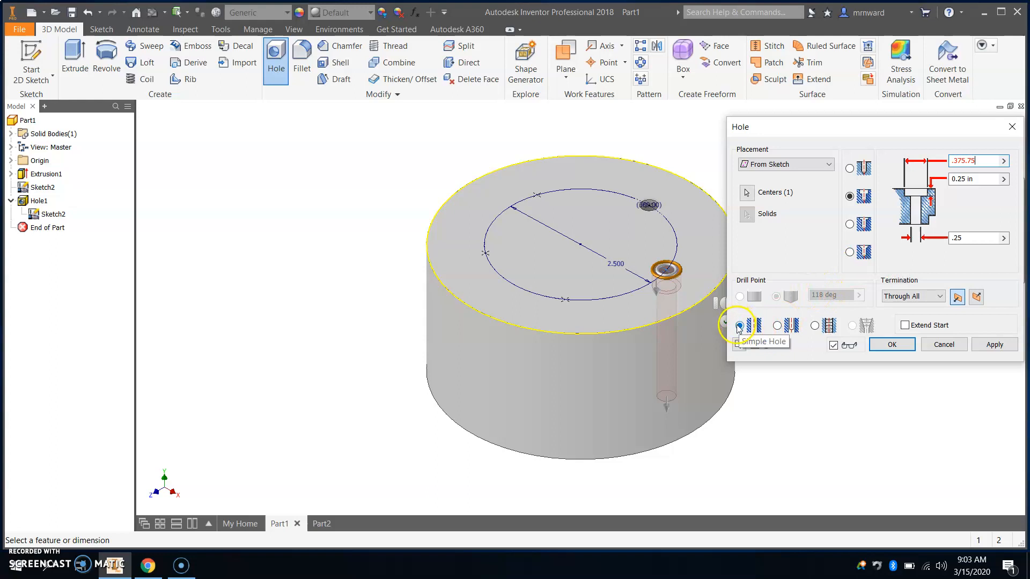
left_click(778, 326)
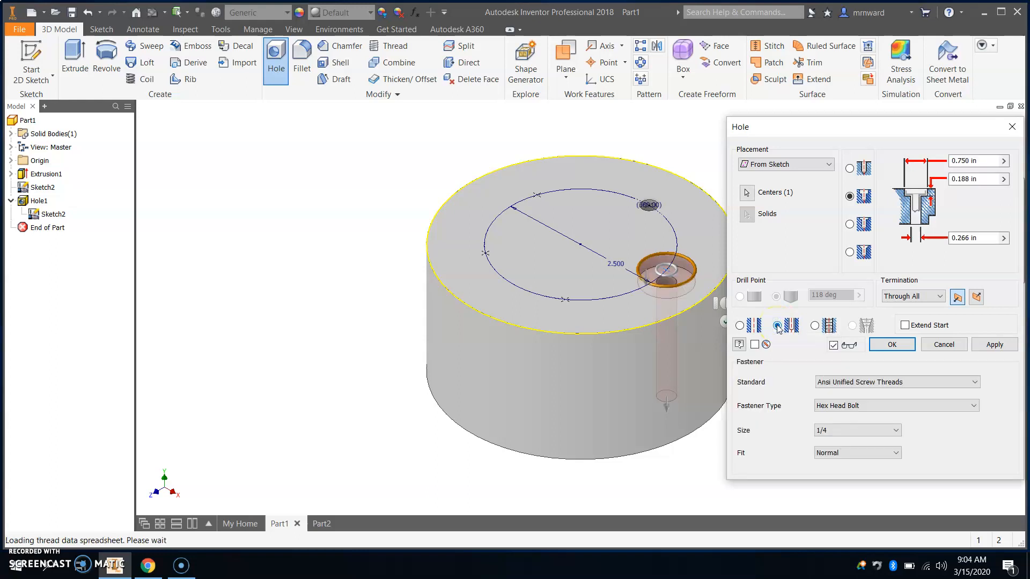
left_click(897, 432)
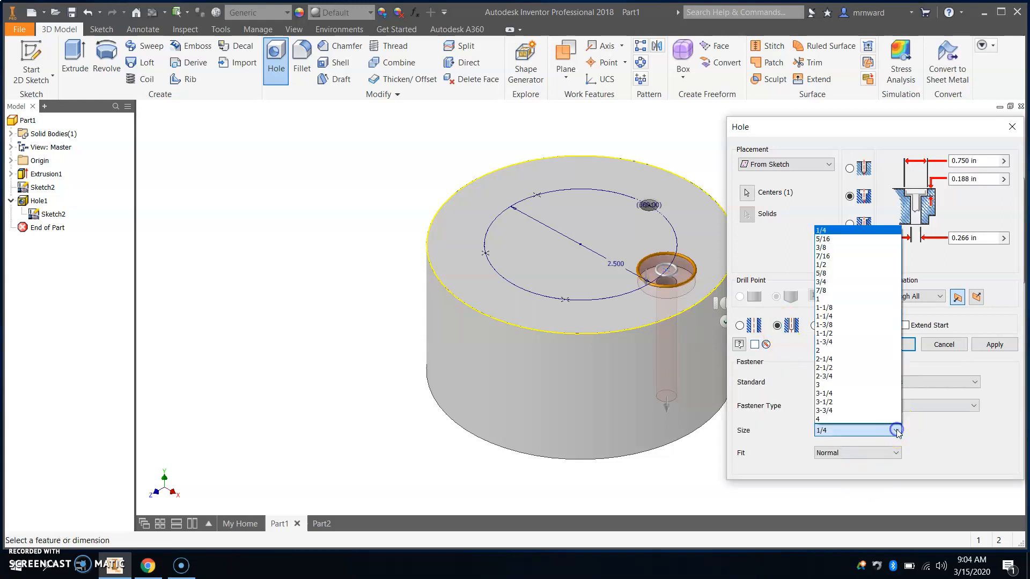
left_click(831, 265)
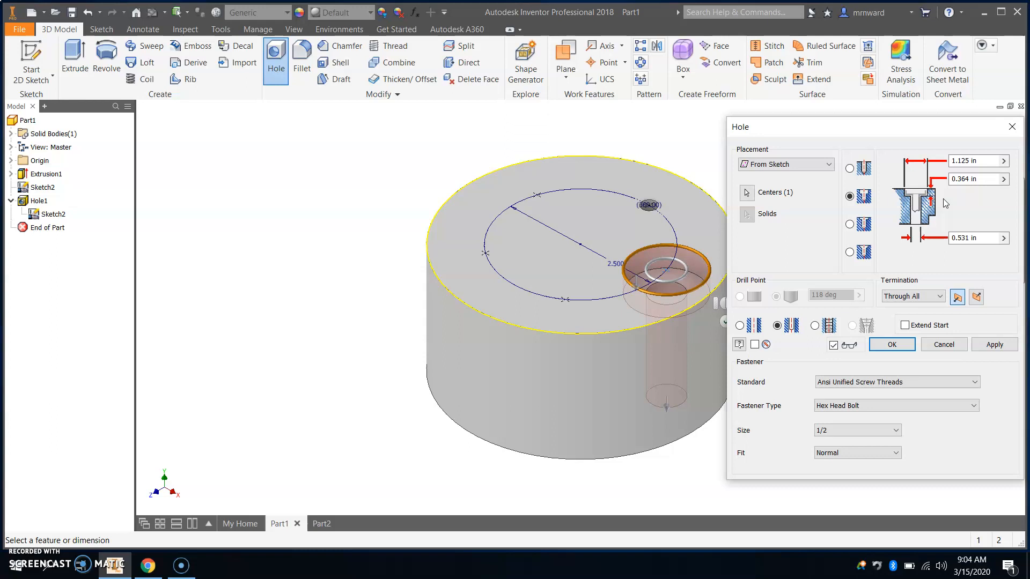
Switch the counterbored hole from clearance to tapped, browse its 9/16 thread designations, and close the feature without creating the hole.
left_click(814, 326)
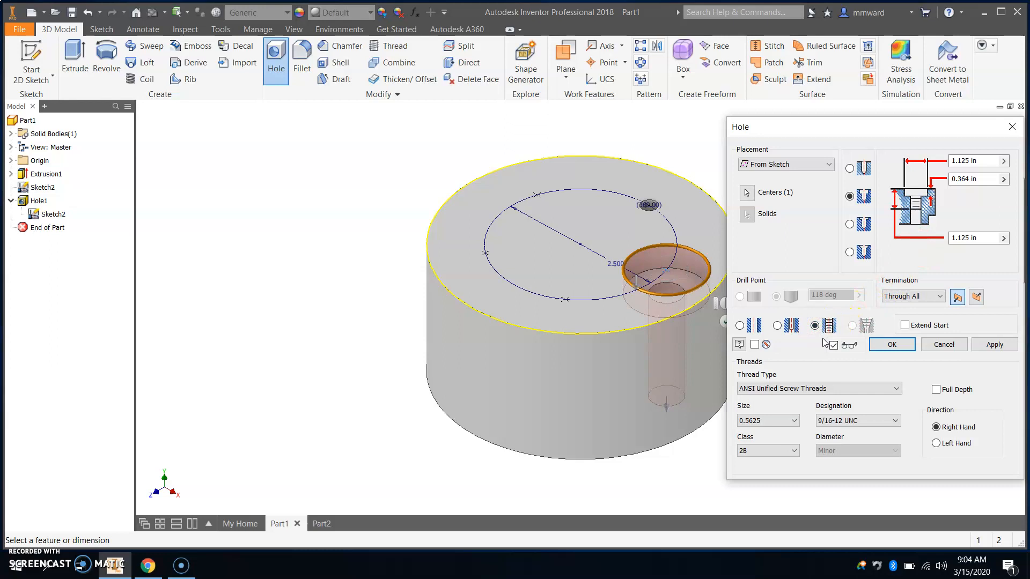
left_click(895, 421)
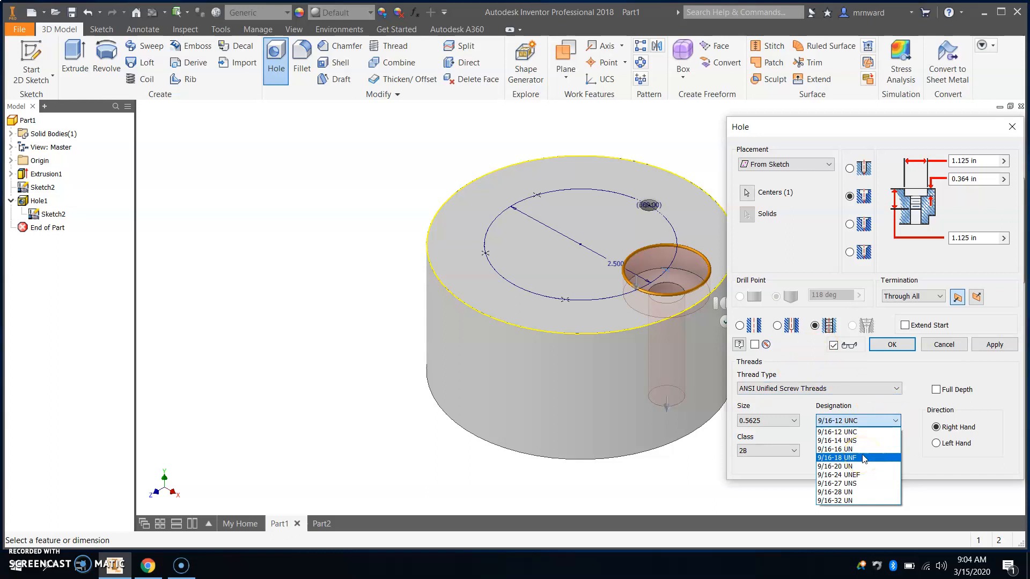
left_click(893, 423)
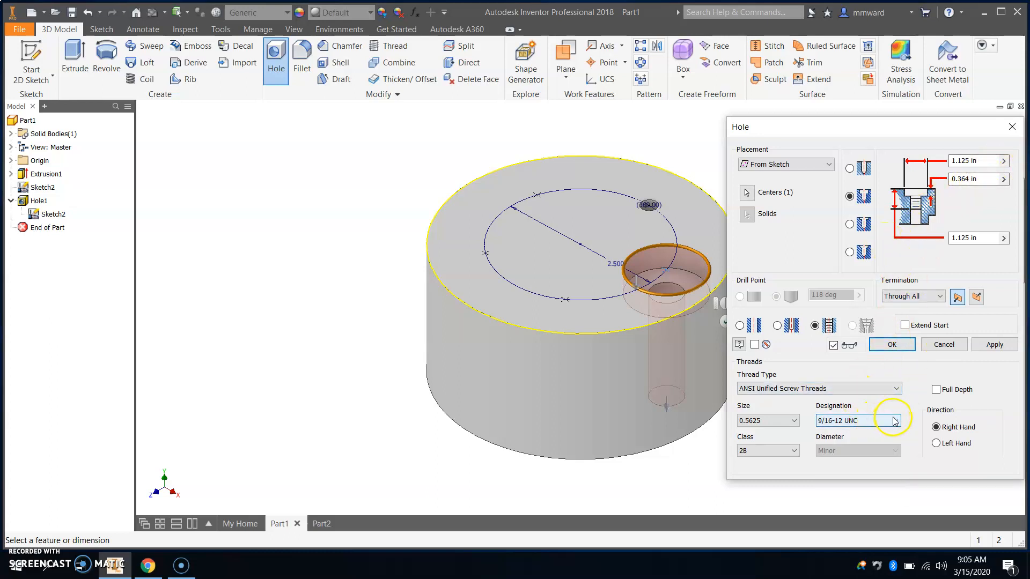
left_click(895, 421)
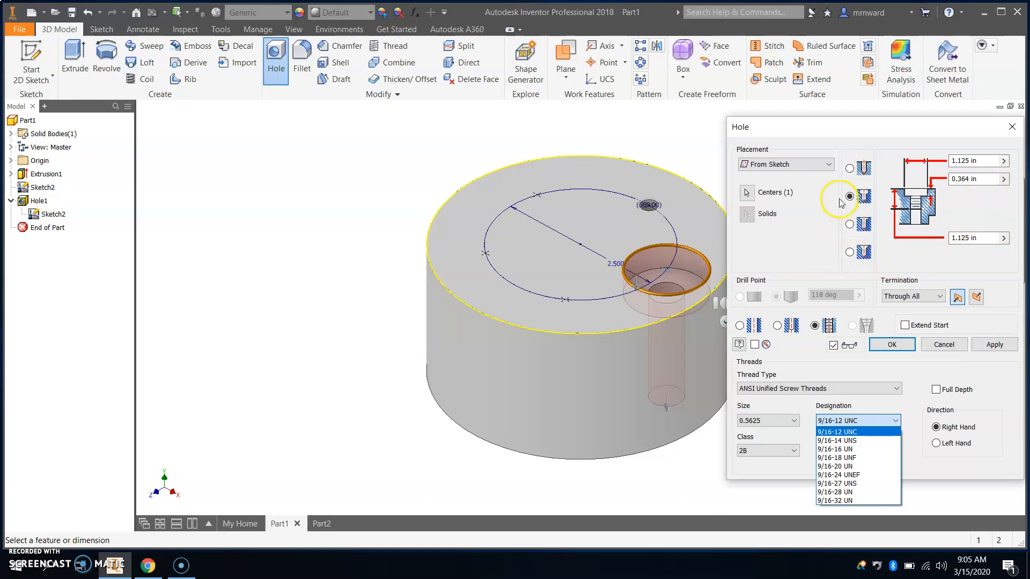
left_click(991, 378)
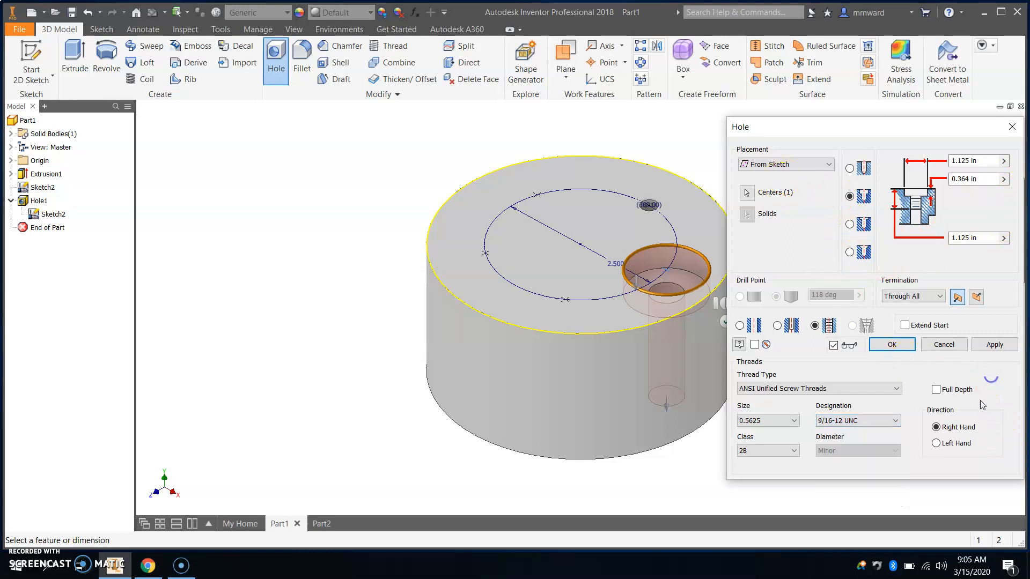
left_click(1012, 127)
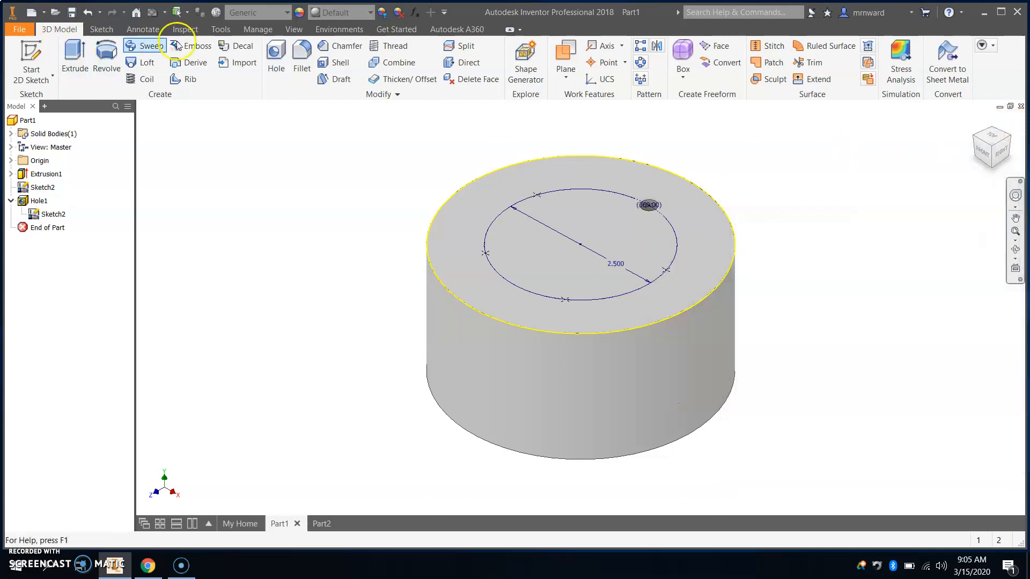
Start the Hole feature again and deselect all four automatically picked sketch points as centers.
left_click(280, 53)
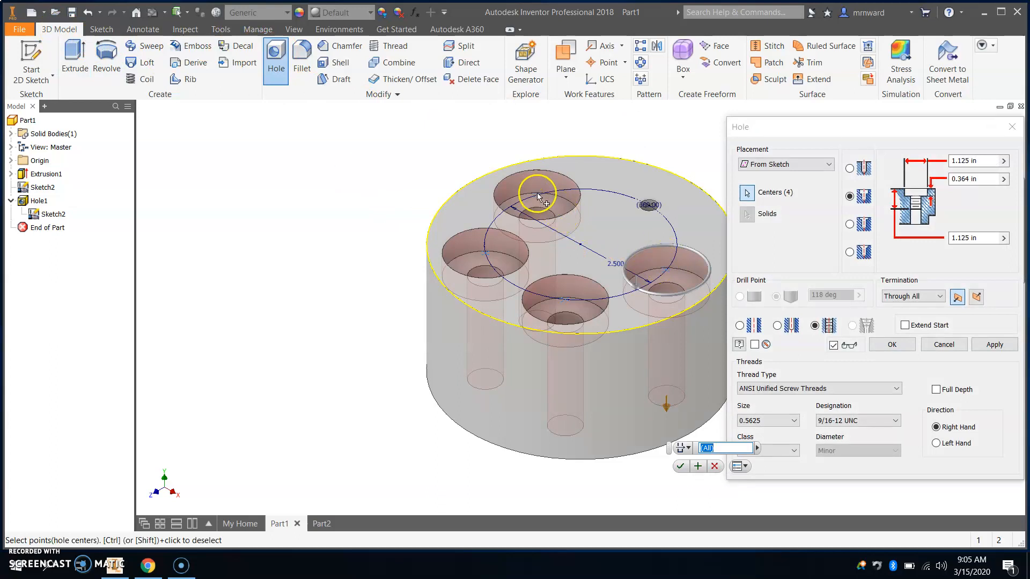
left_click(536, 193)
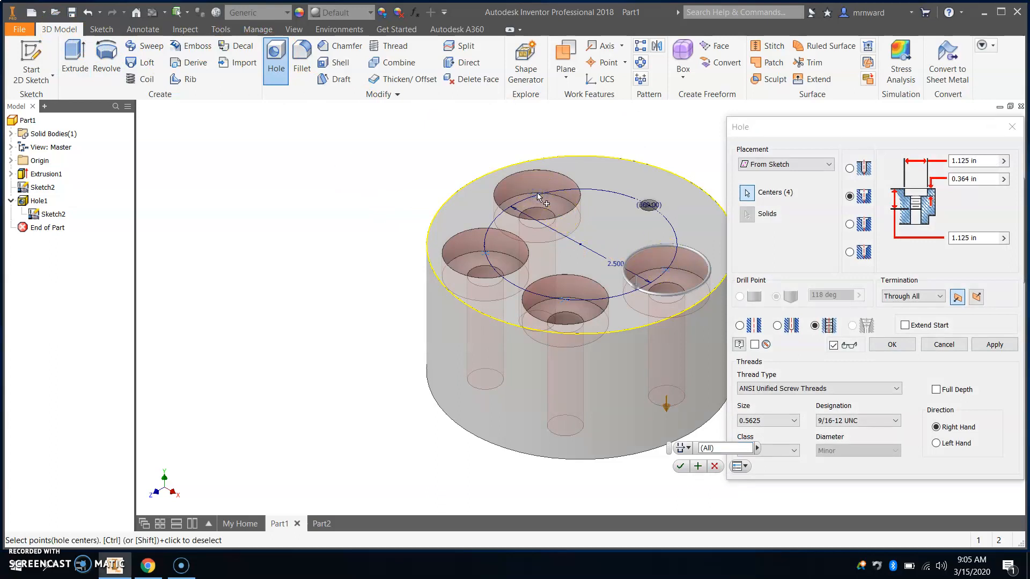
left_click(537, 192, "ctrl")
left_click(495, 261, "ctrl")
left_click(565, 299, "ctrl")
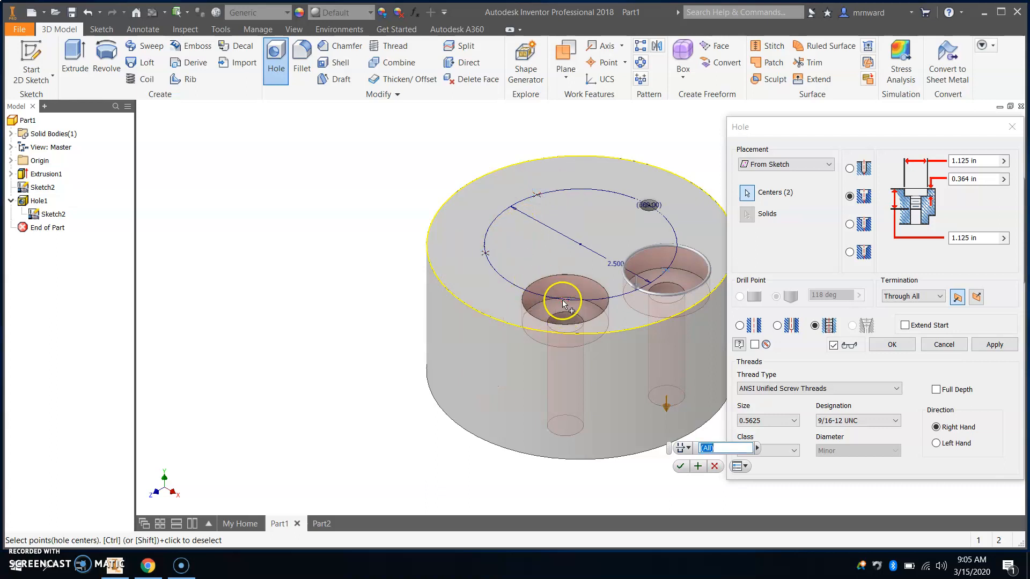
left_click(665, 272, "ctrl")
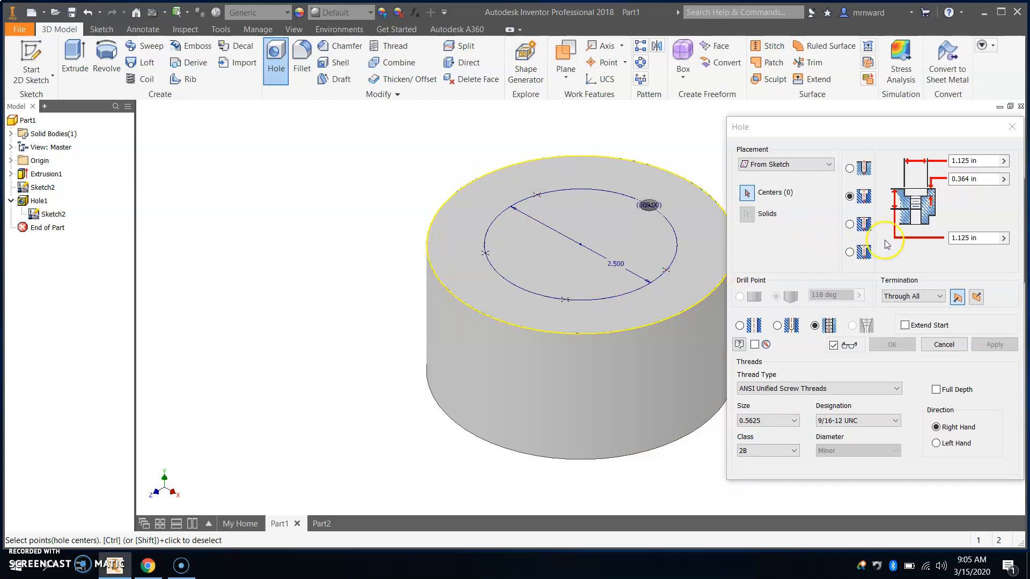
left_click(1004, 240)
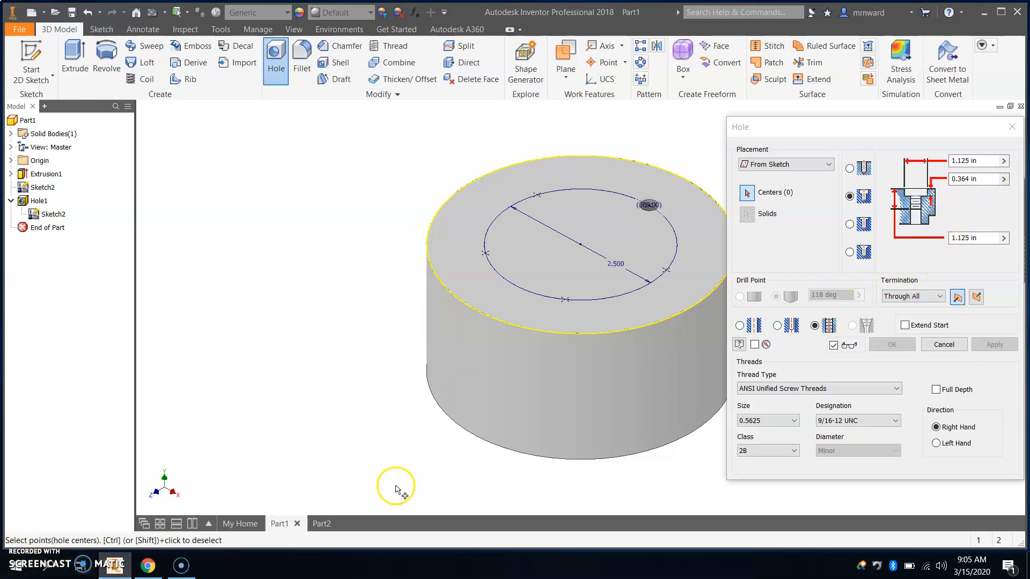
Set the tapped hole's thread size to 0.25 with ANSI Unified Screw Threads.
left_click(792, 421)
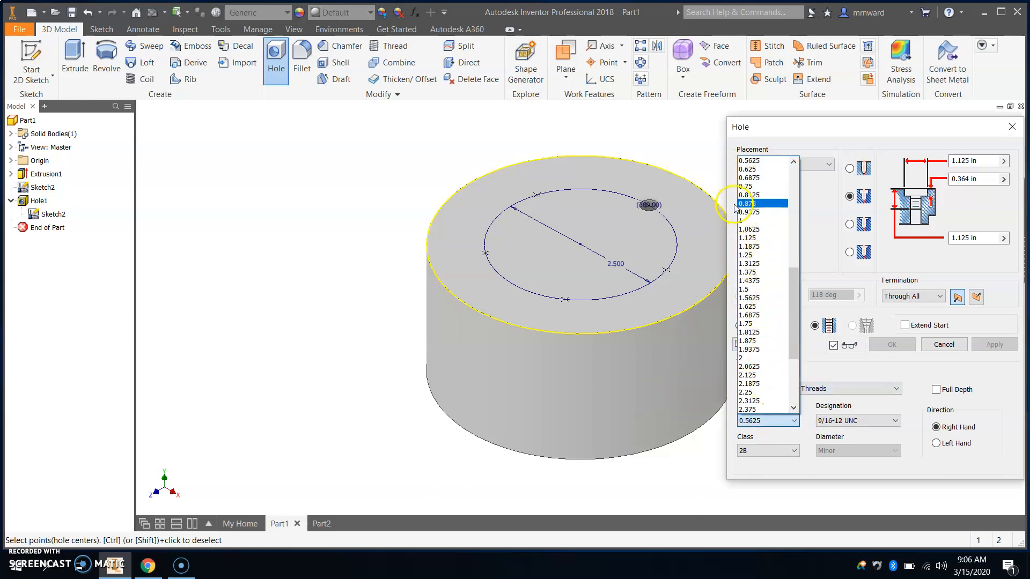
left_click_drag(794, 291, 777, 203)
left_click(761, 221)
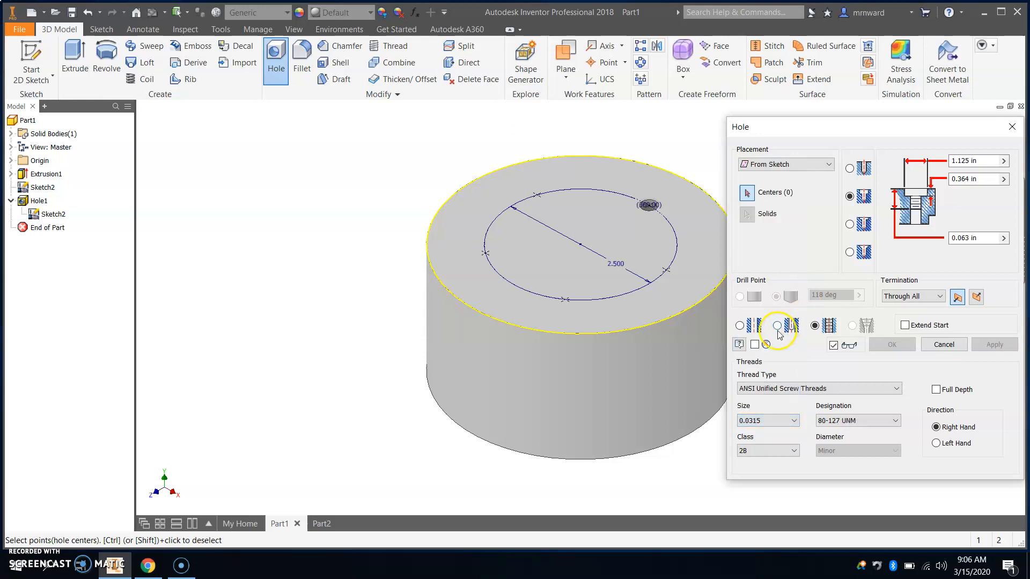
left_click(794, 421)
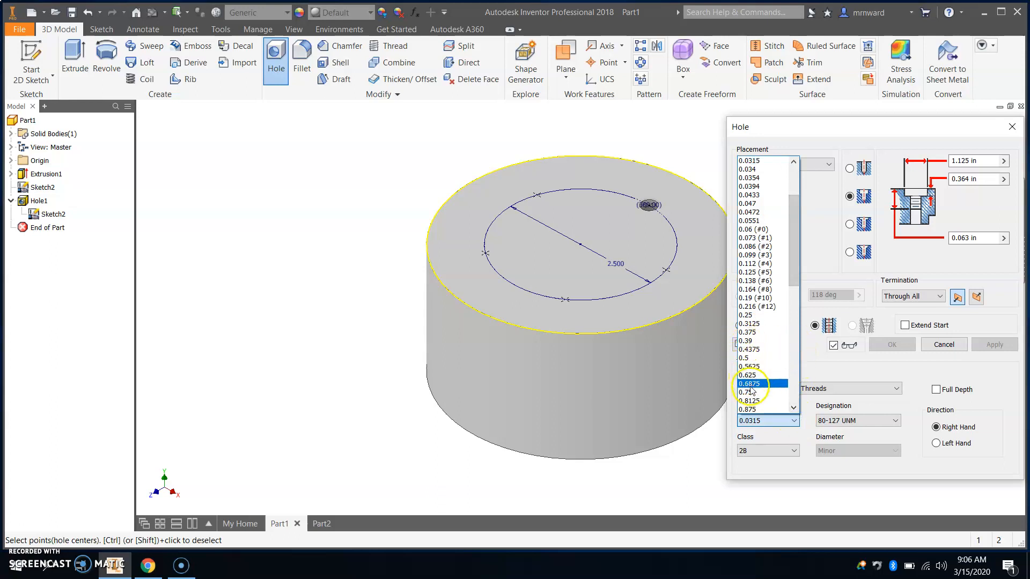
left_click(749, 317)
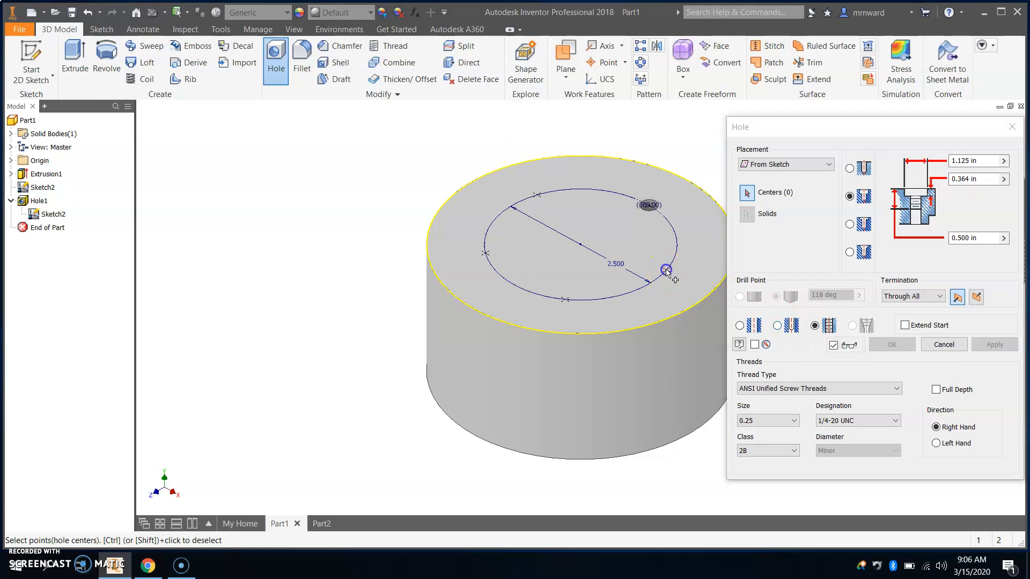
Center the hole on the sketch point clockwise from the existing hole and make it a countersink with a .5 in diameter.
left_click(665, 270)
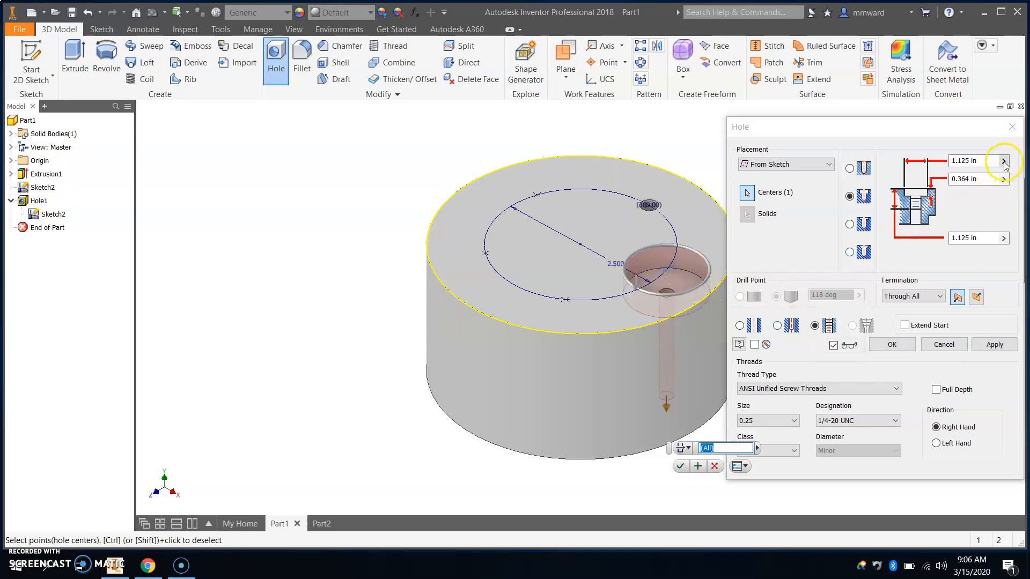
left_click(851, 252)
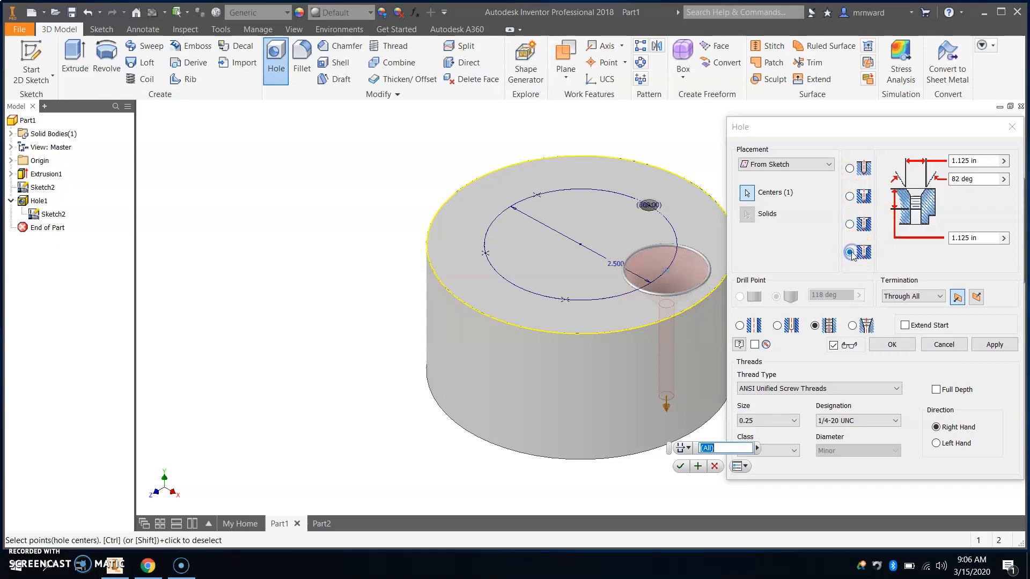
left_click(1002, 161)
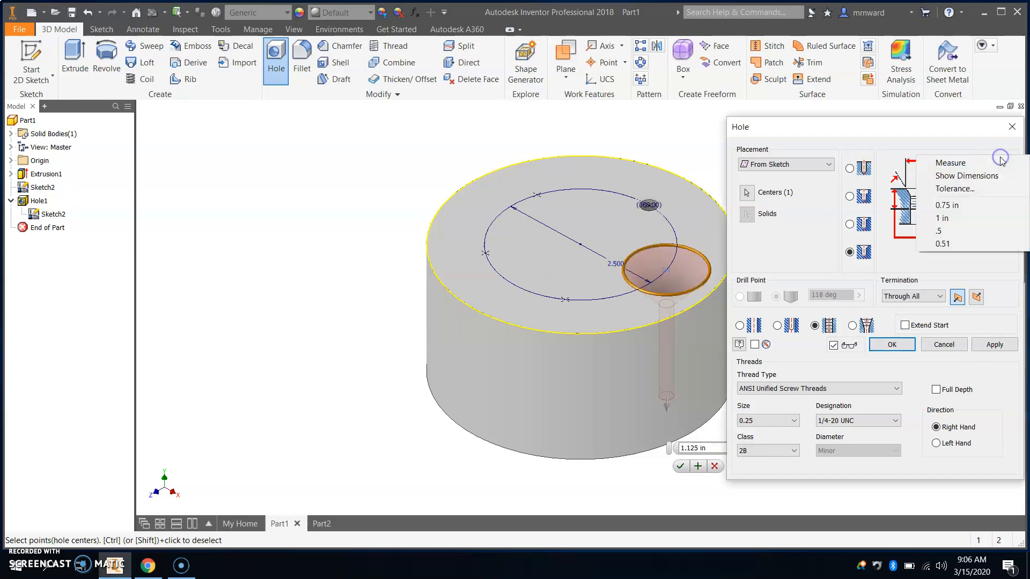
left_click(950, 206)
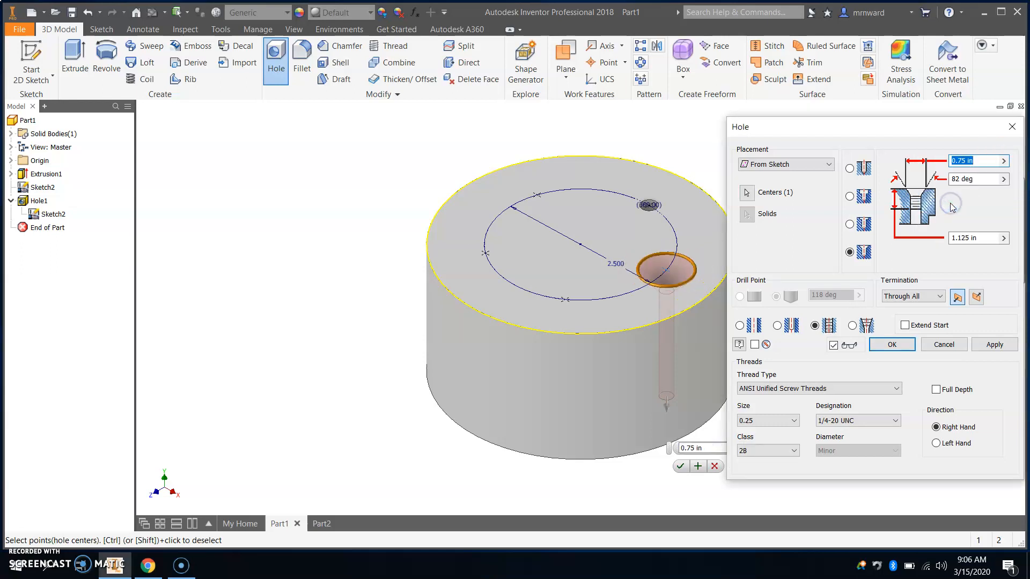
left_click(1003, 163)
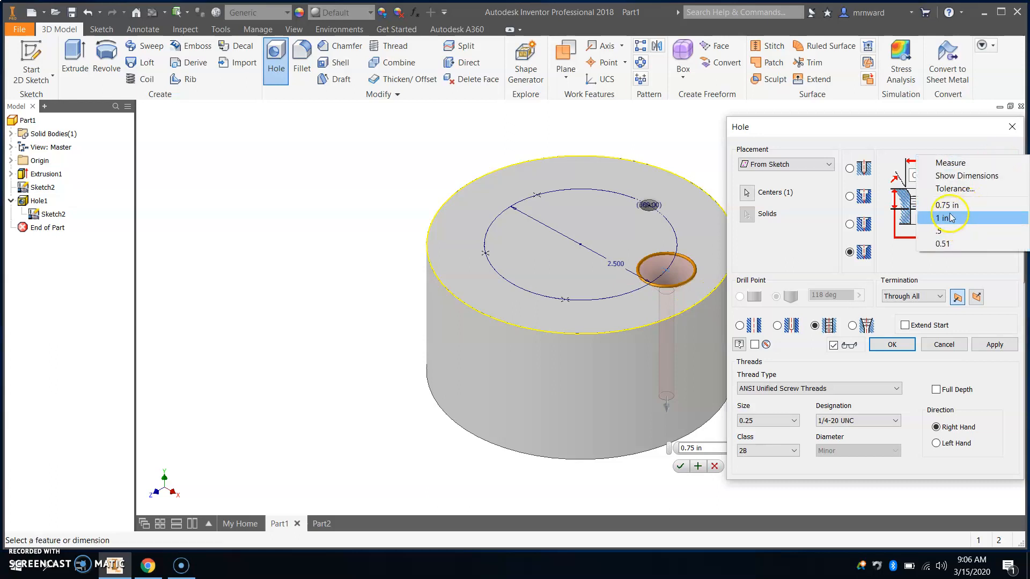
left_click(940, 232)
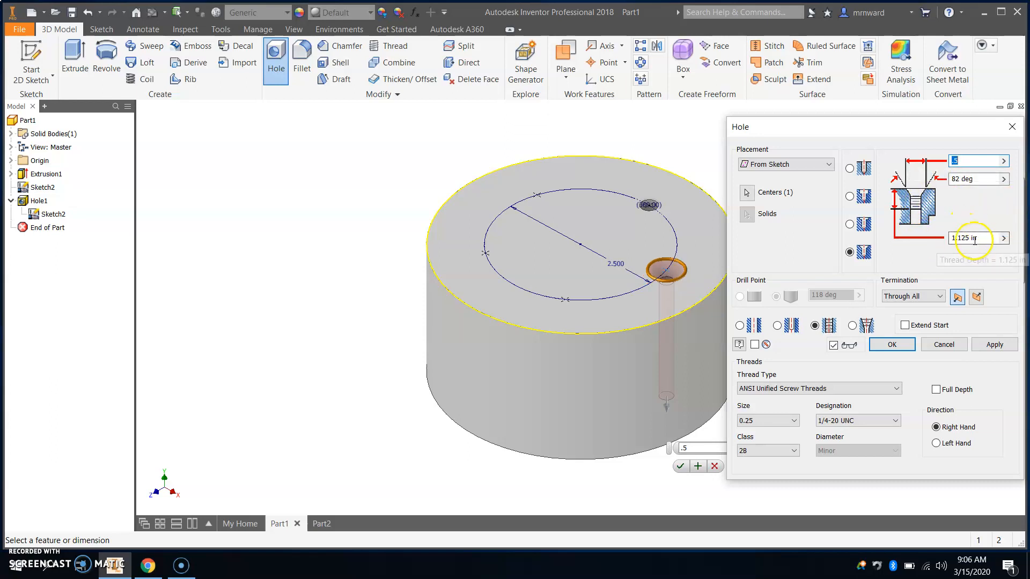
Set the countersunk hole's thread depth to .75 in and create the through-all tapped hole.
left_click(1001, 238)
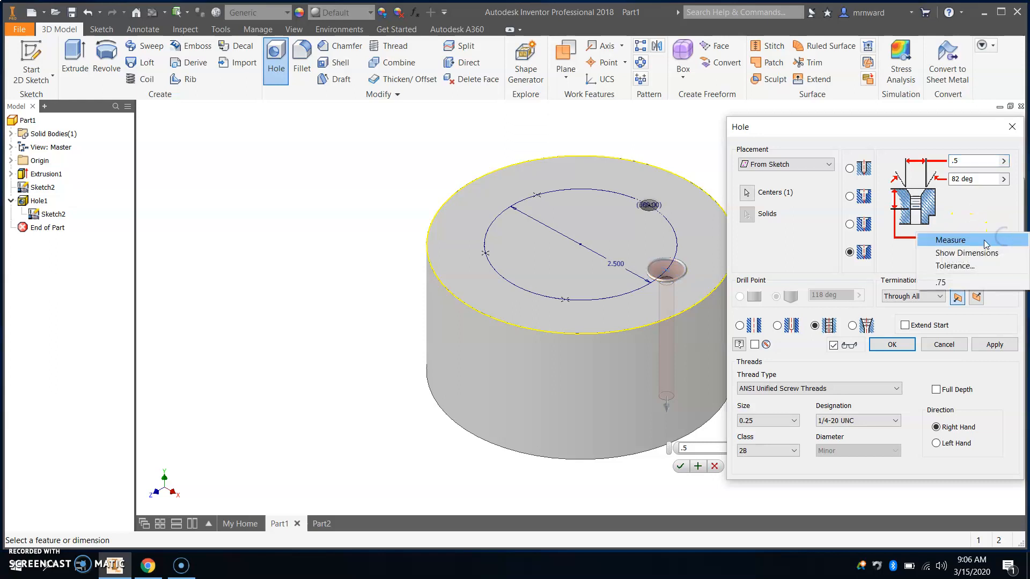
left_click(959, 254)
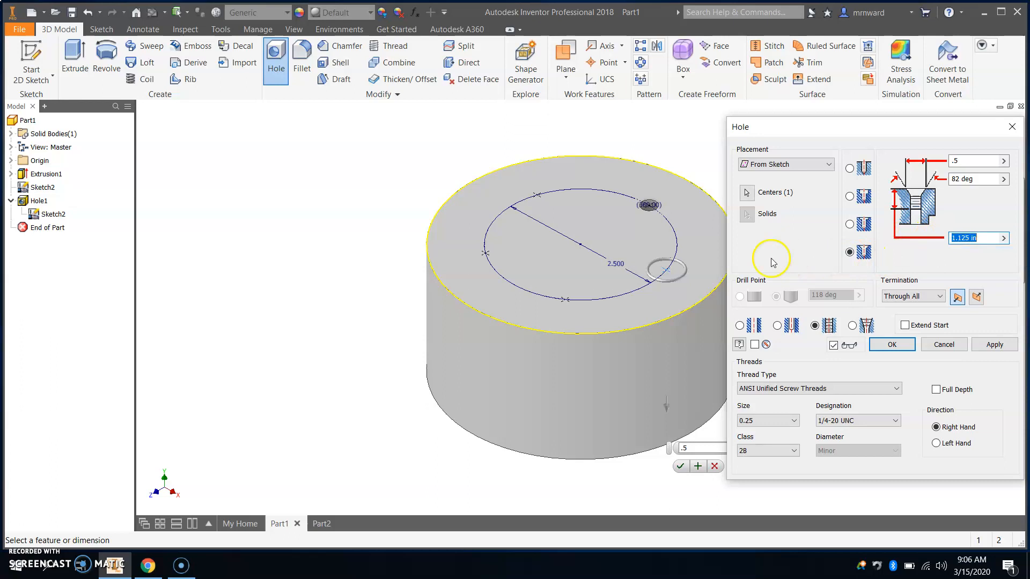
left_click(1004, 238)
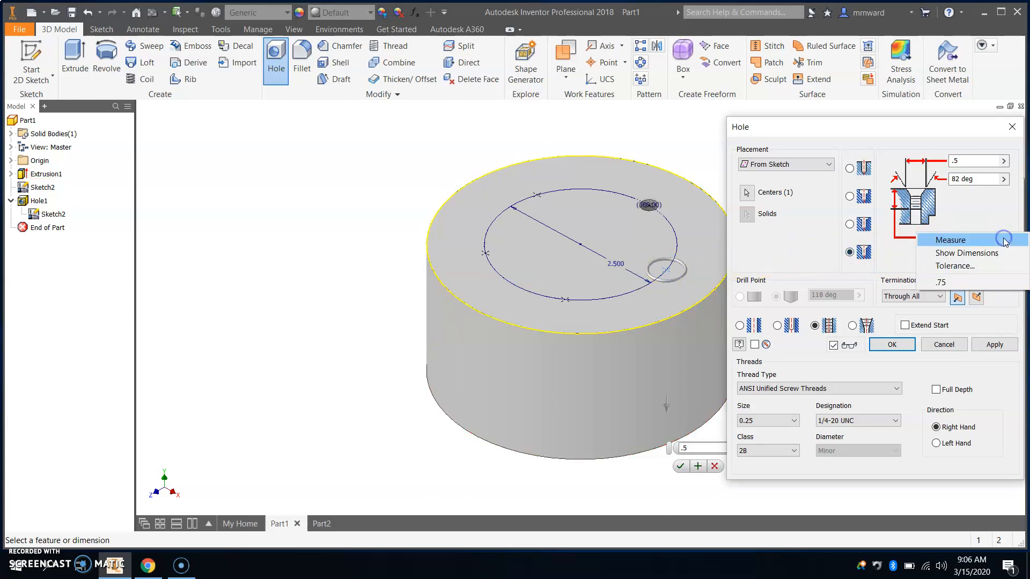
left_click(939, 282)
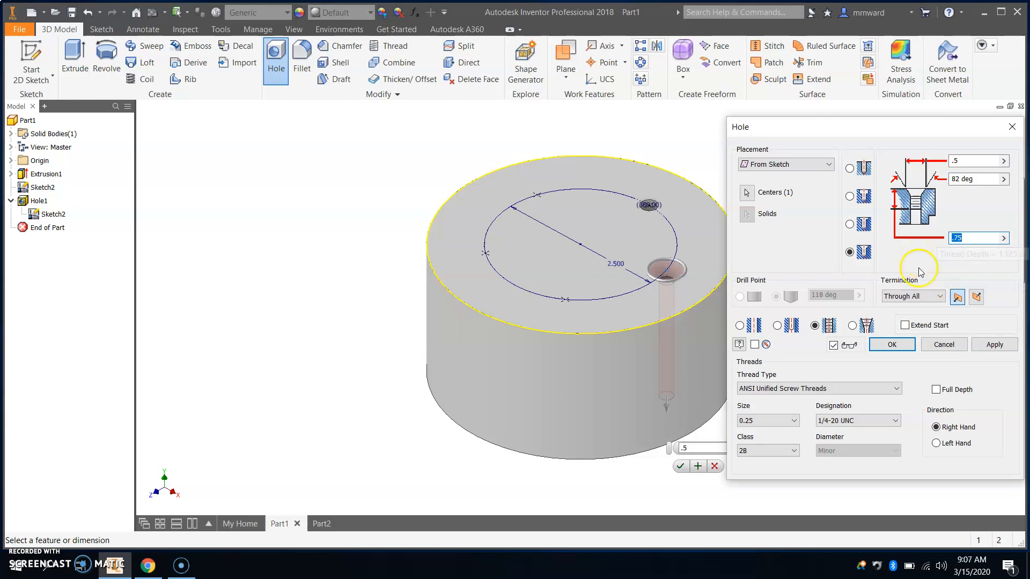
left_click(892, 346)
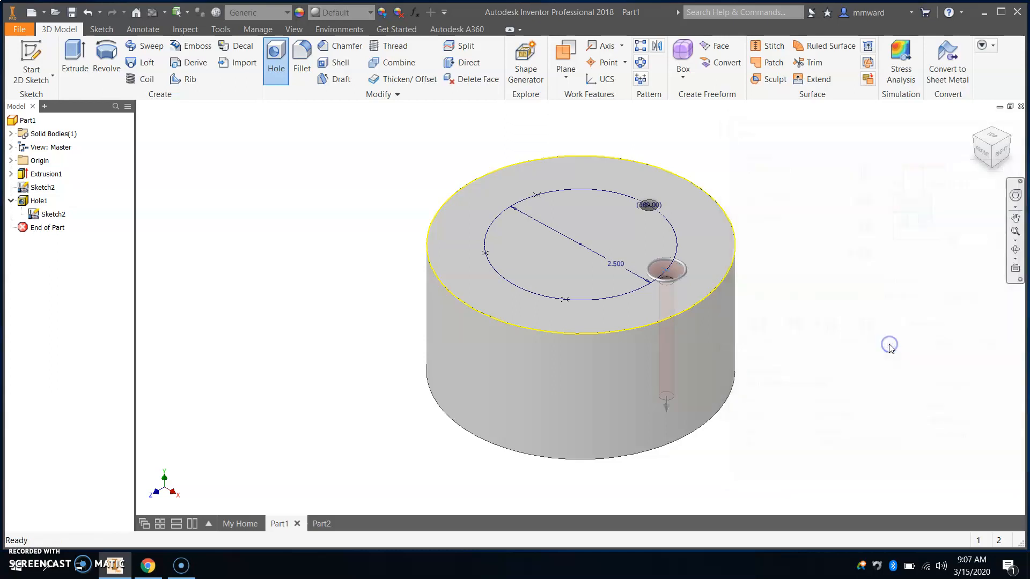
left_click_drag(1018, 147, 939, 120)
left_click(990, 141)
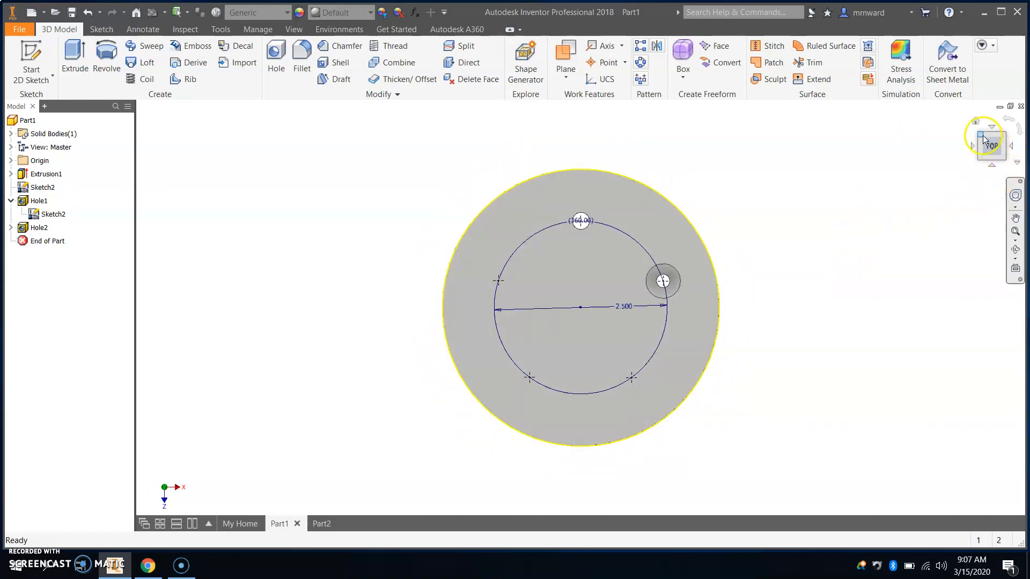
left_click(973, 122)
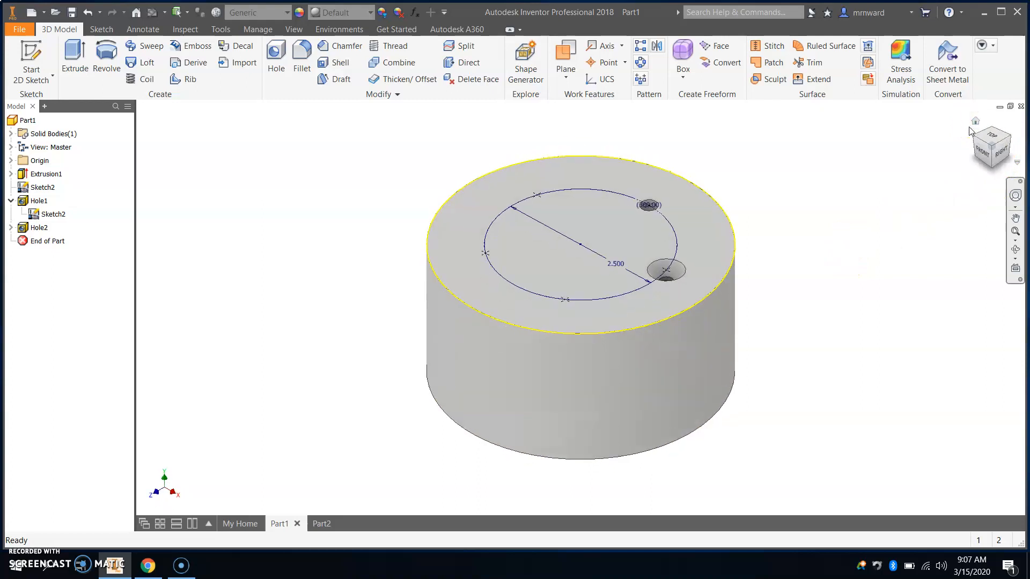